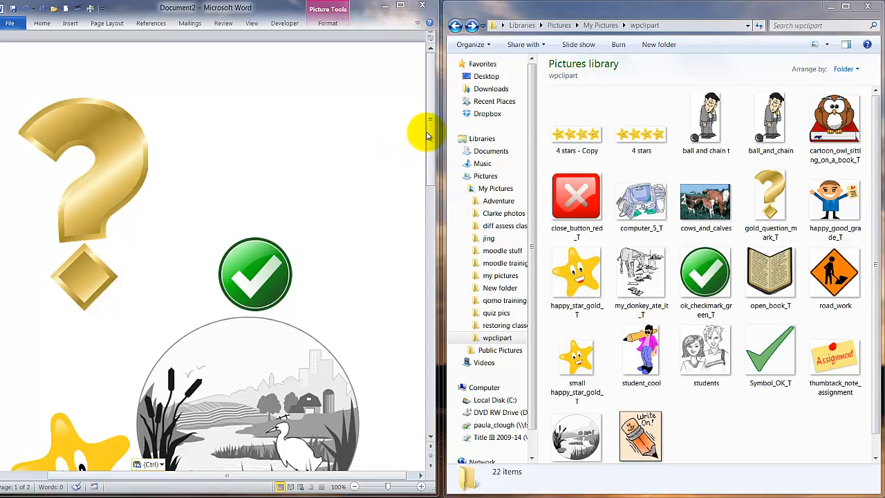
mouse_move(429, 132)
left_mouse_down()
mouse_move(420, 134)
mouse_move(421, 159)
mouse_move(435, 173)
mouse_move(435, 149)
left_mouse_up()
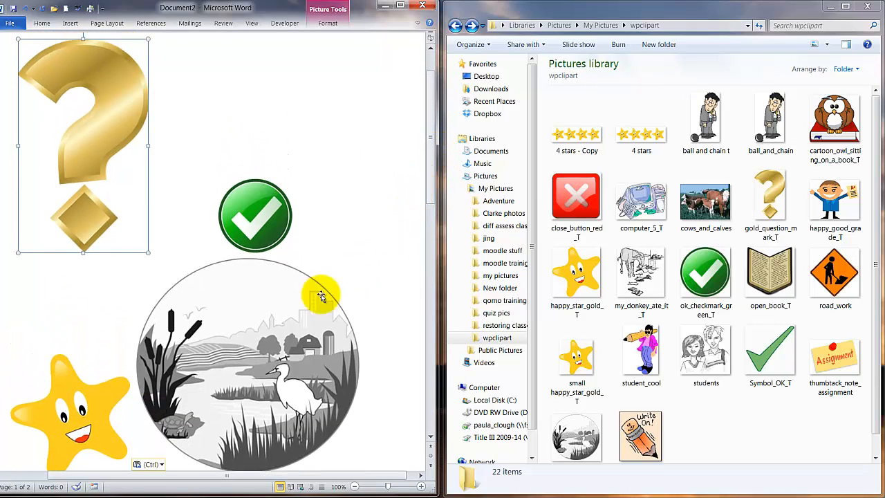
left_click_drag(426, 158, 450, 168)
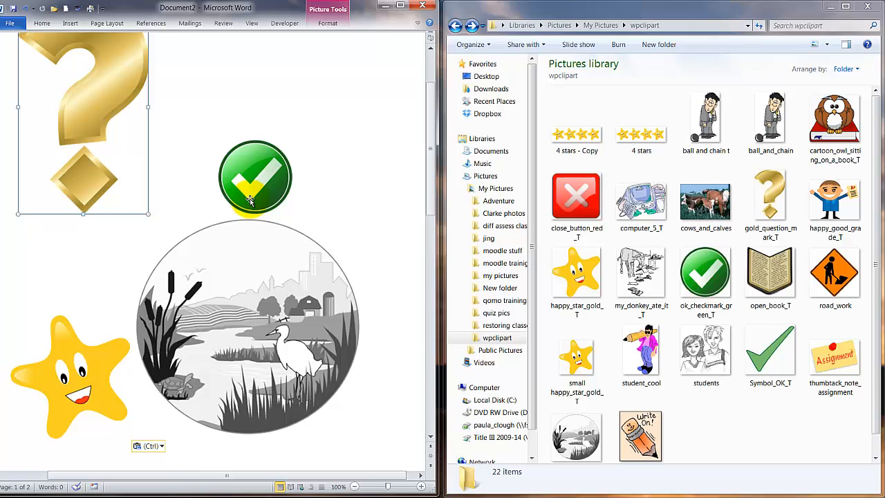
left_click(249, 199)
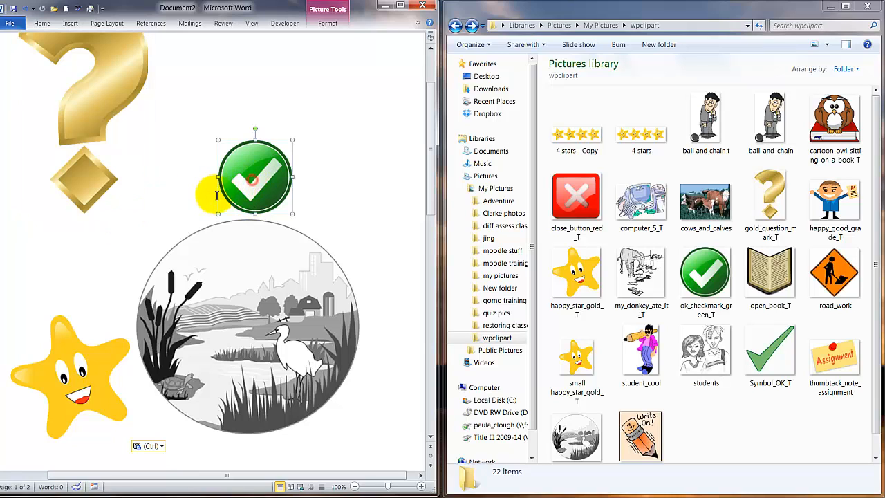
left_click_drag(216, 213, 270, 174)
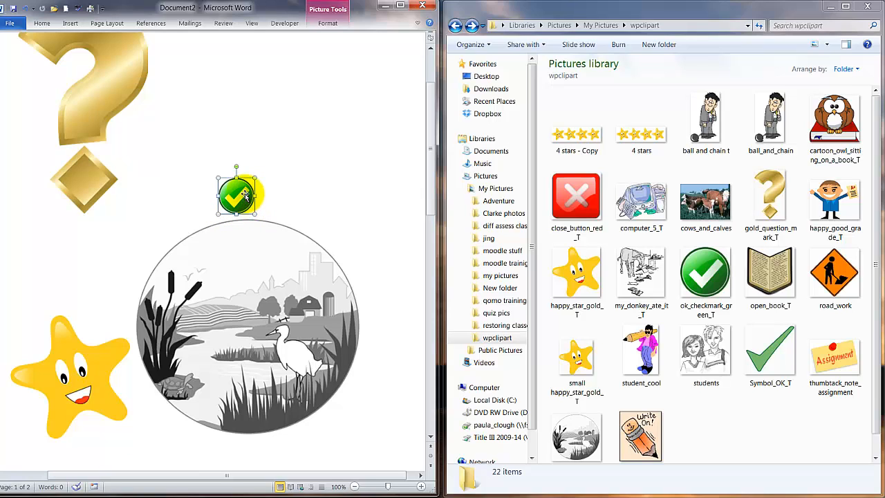
key("ctrl+z")
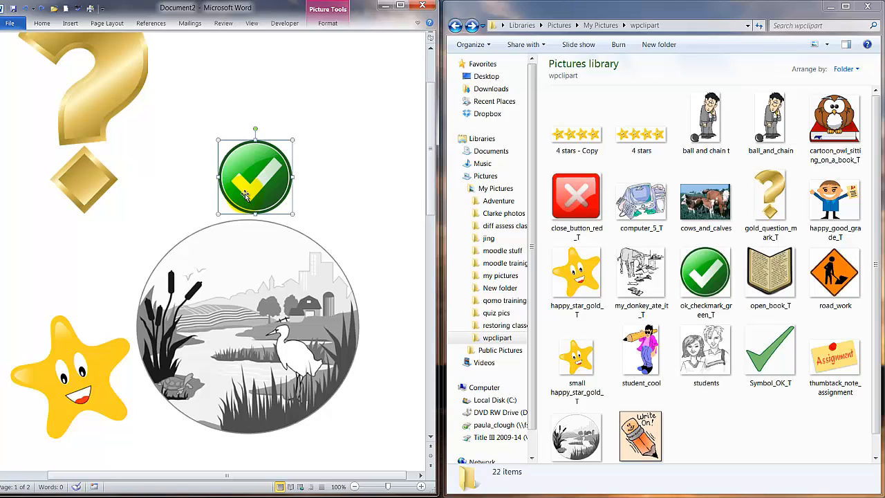
Step: Enlarge the green check mark picture slightly to about 1.36 by 1.36 inches
mouse_move(220, 216)
left_mouse_down()
mouse_move(237, 203)
mouse_move(220, 217)
left_mouse_up()
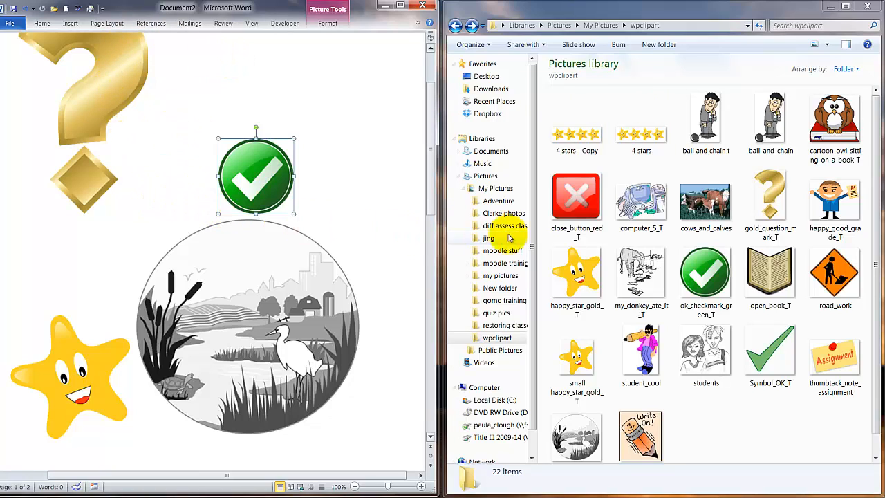
Step: Create a new folder named QUIZ PICTURES inside My Pictures
left_click(498, 188)
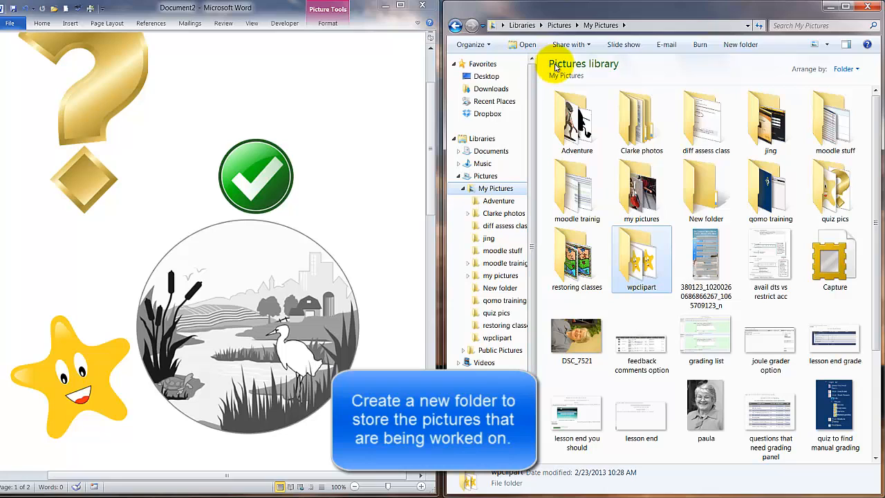
left_click(741, 44)
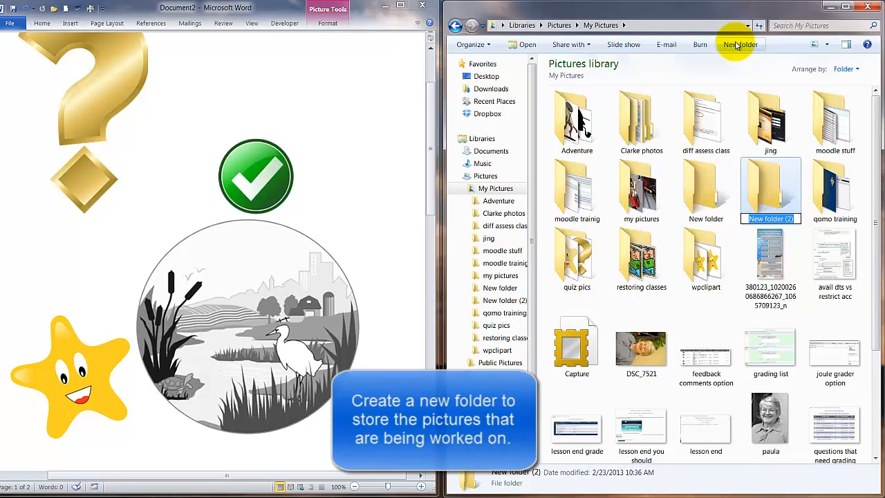
type("QU")
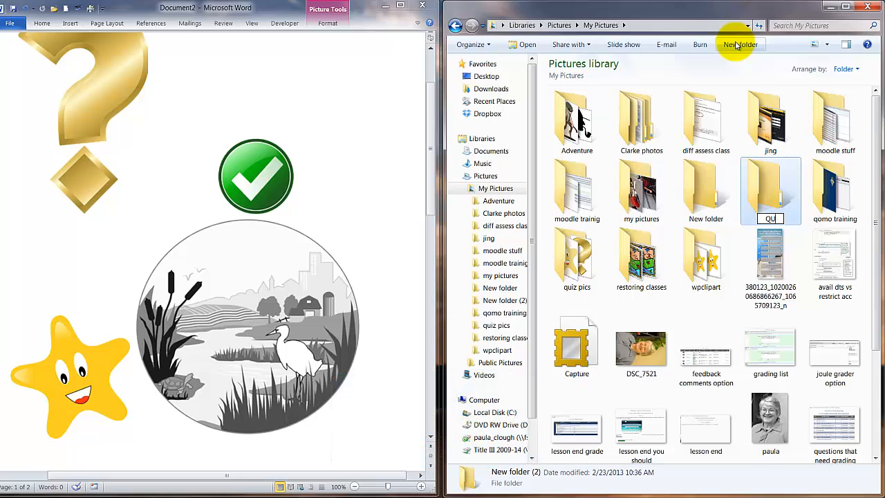
type("IZ PICTURES")
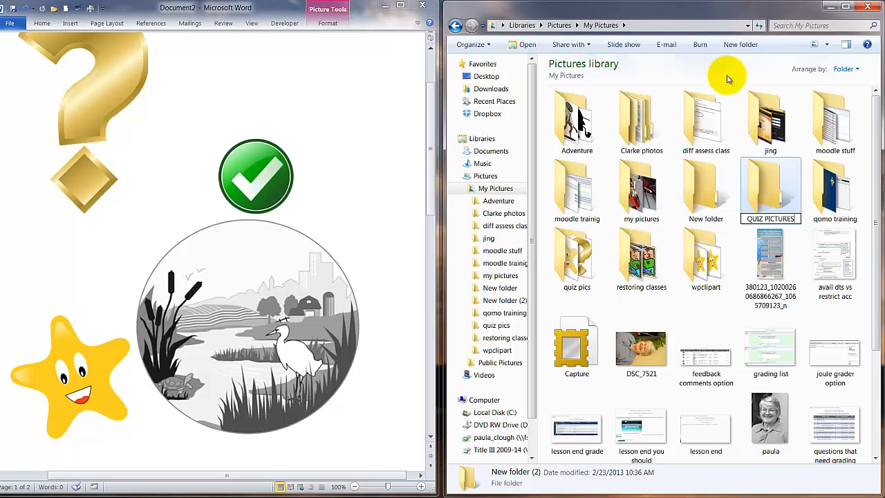
left_click(757, 181)
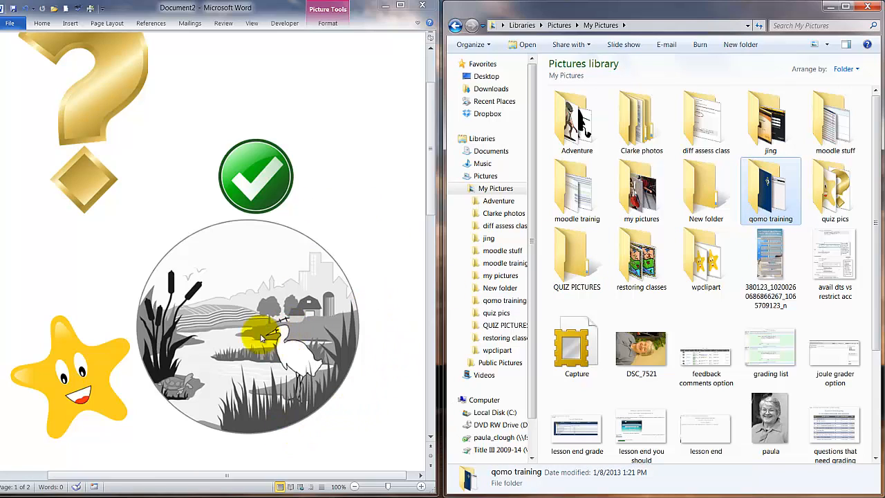
Step: Save the gold question mark from the document as a PNG picture named question in the QUIZ PICTURES folder
left_click(88, 119)
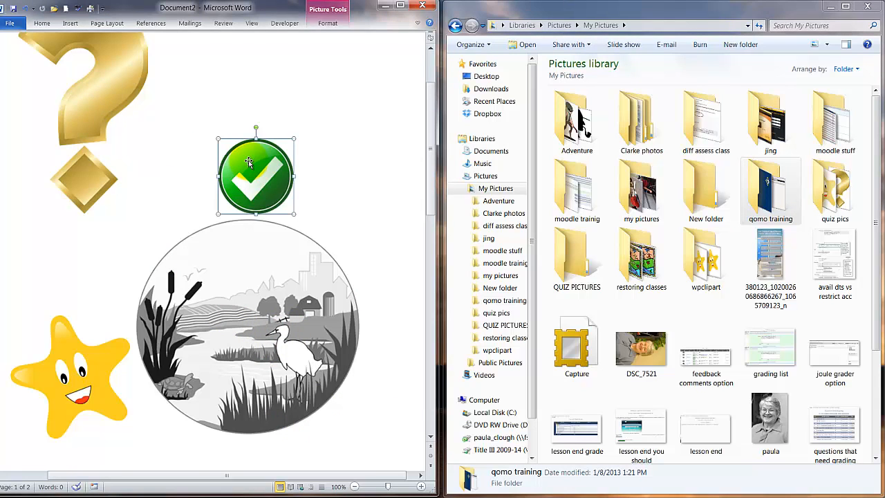
left_click(91, 114)
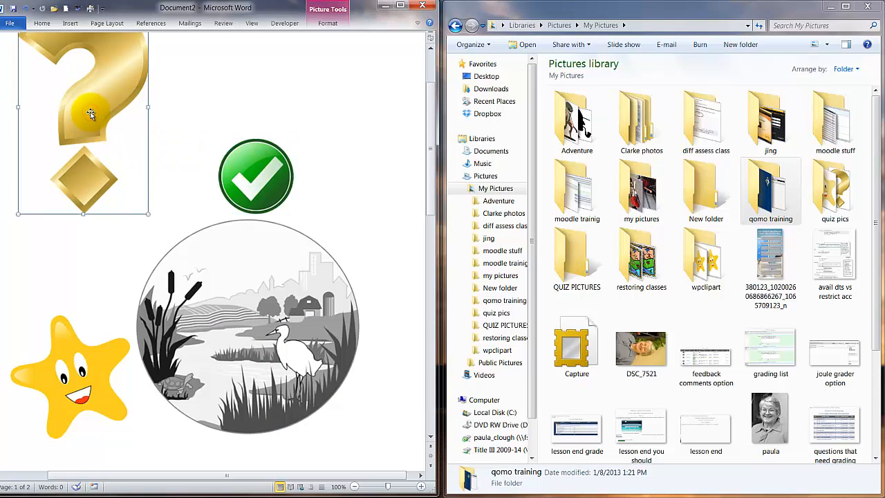
right_click(92, 115)
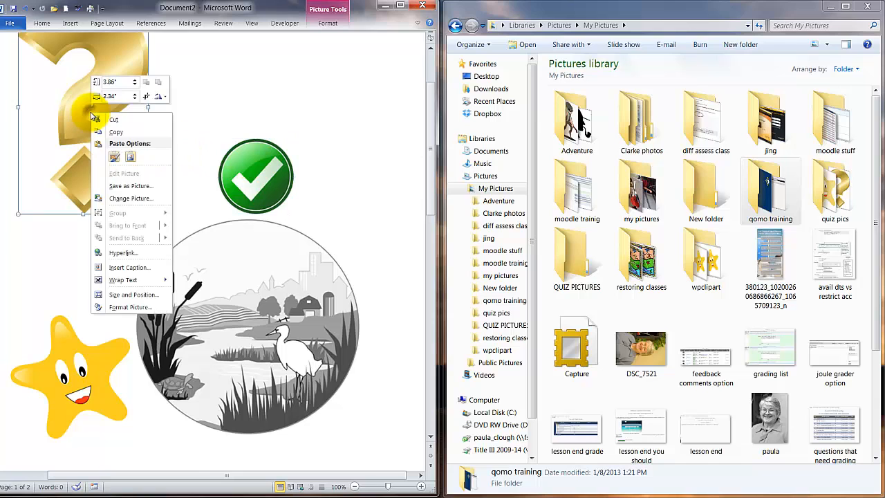
left_click(132, 185)
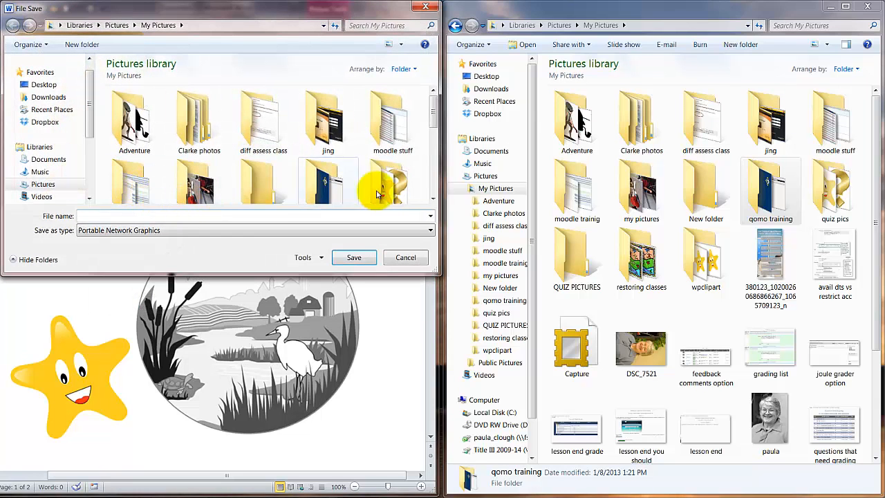
scroll(437, 119, "down", 3)
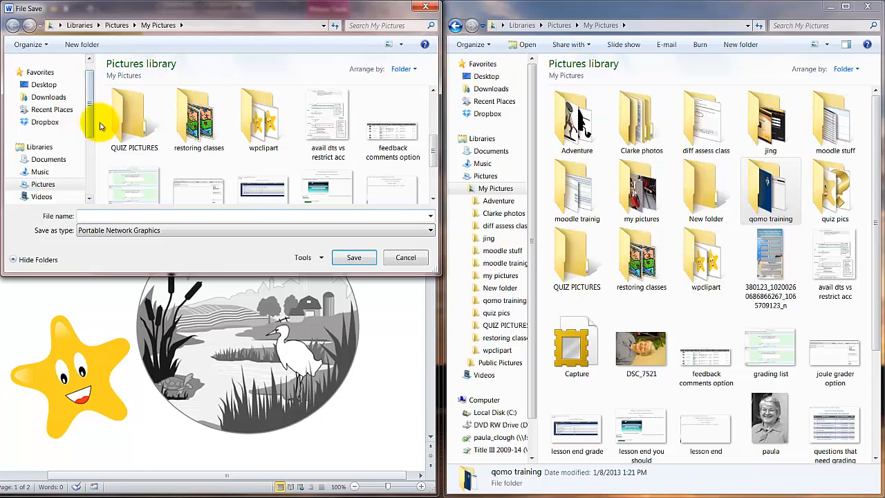
double_click(129, 130)
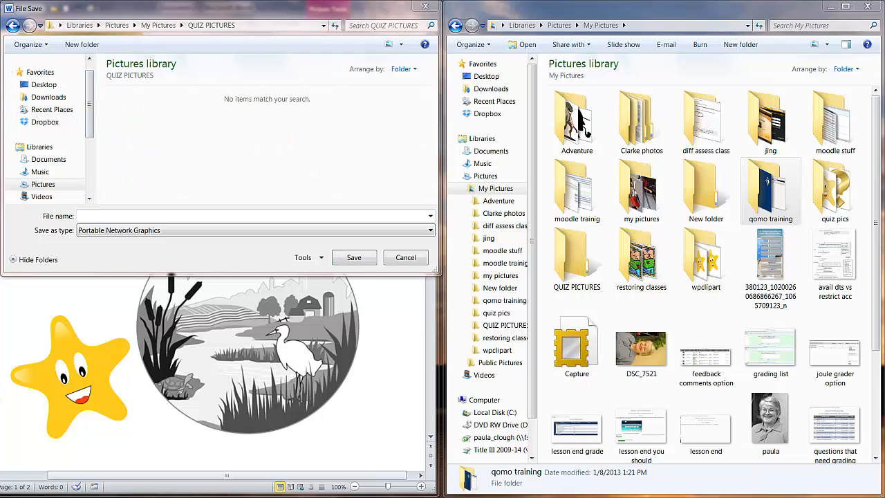
left_click(200, 216)
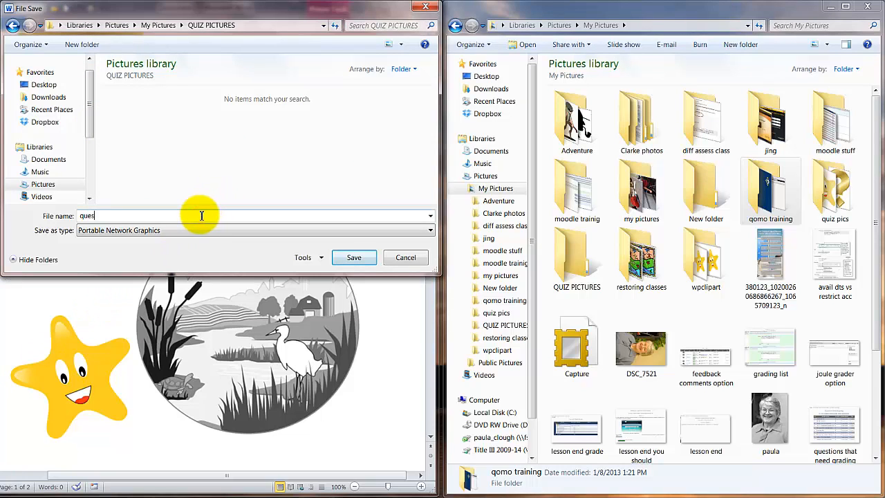
left_click(346, 256)
Step: Save the green check mark as a PNG picture named check in the QUIZ PICTURES folder
left_click(233, 182)
right_click(233, 180)
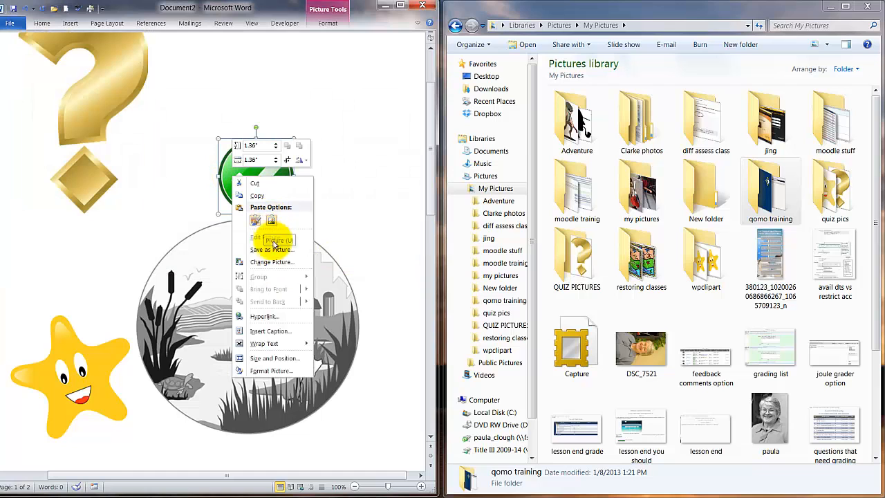
left_click(273, 252)
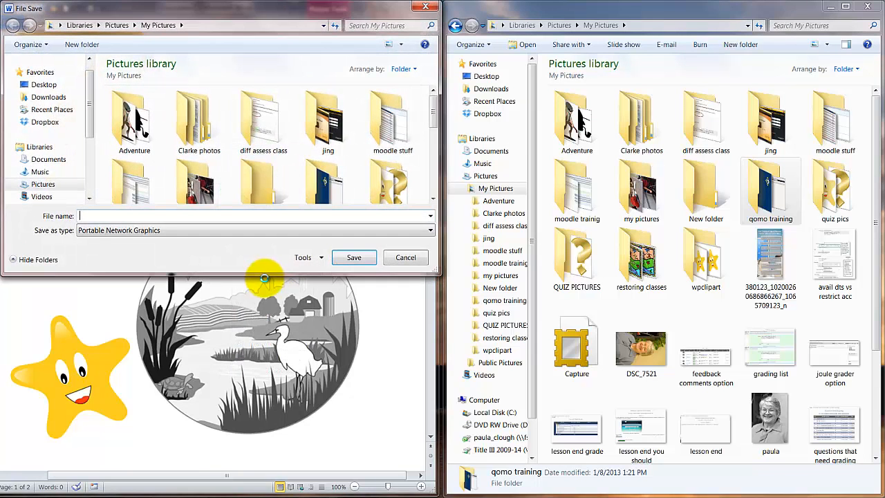
type("check")
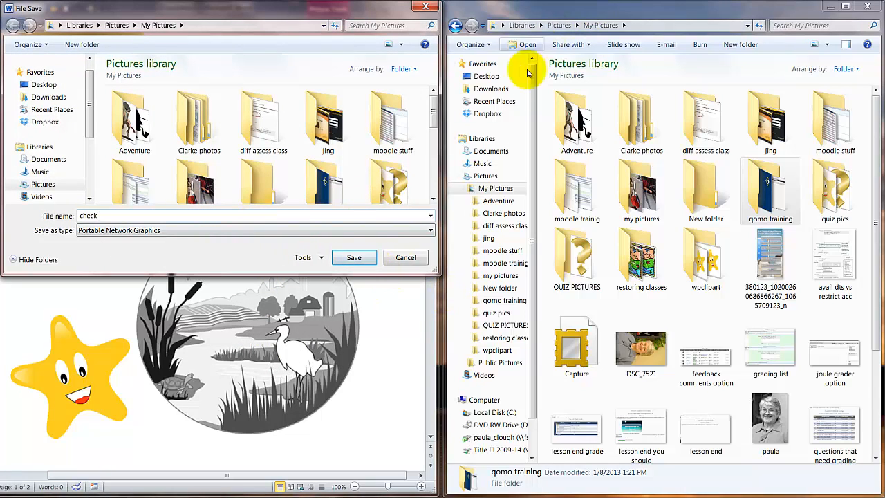
left_click_drag(434, 119, 431, 136)
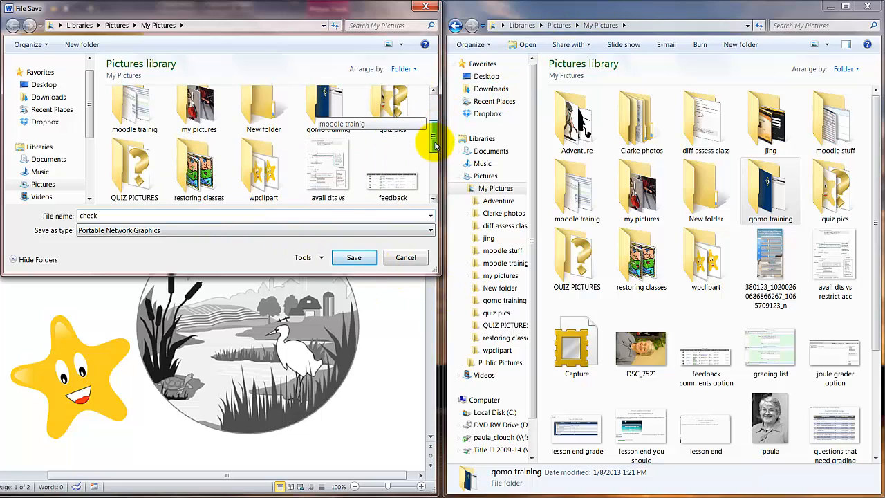
double_click(126, 161)
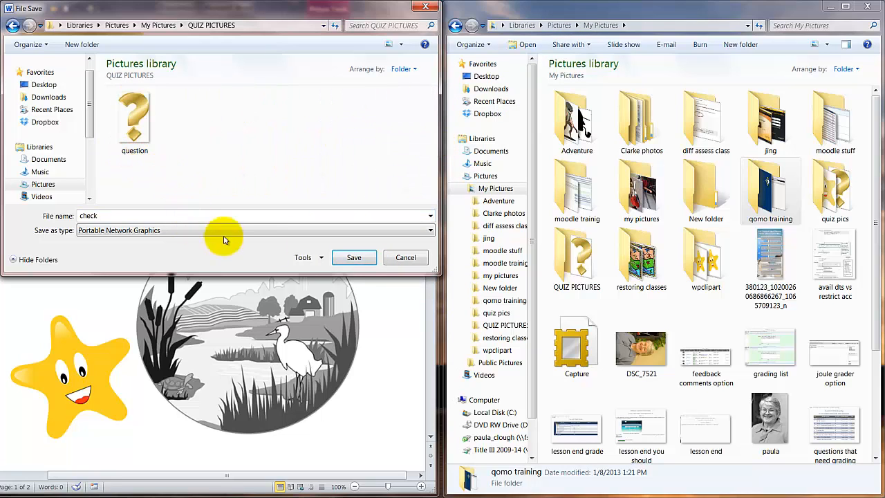
left_click(349, 257)
Step: Save the smiling star as a PNG picture named star in the QUIZ PICTURES folder
left_click(80, 346)
right_click(81, 350)
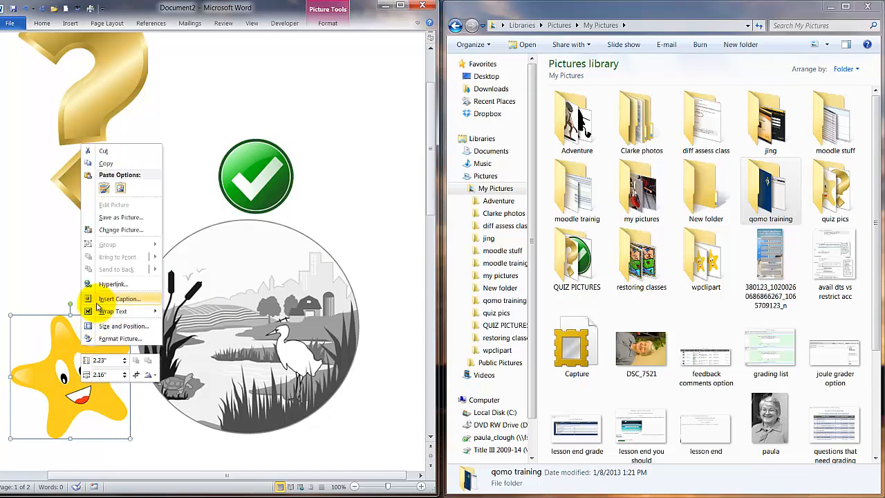
left_click(123, 217)
type("star")
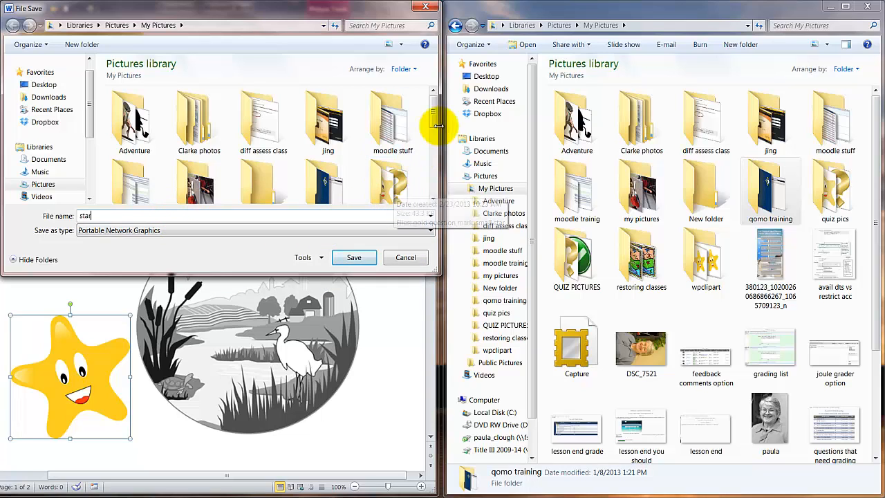
left_click_drag(436, 124, 435, 132)
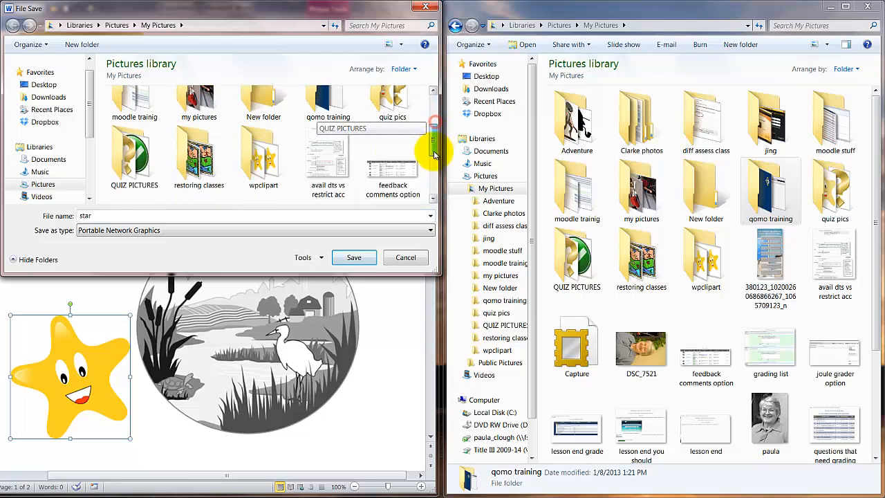
double_click(145, 160)
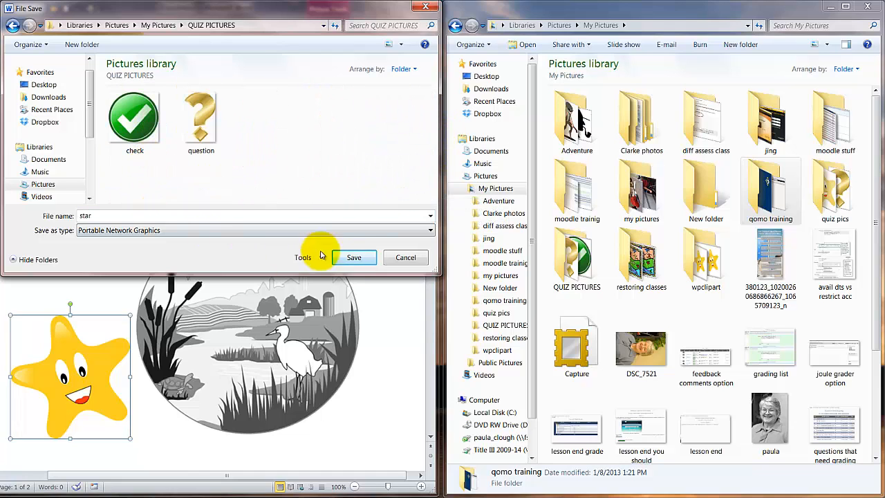
left_click(354, 257)
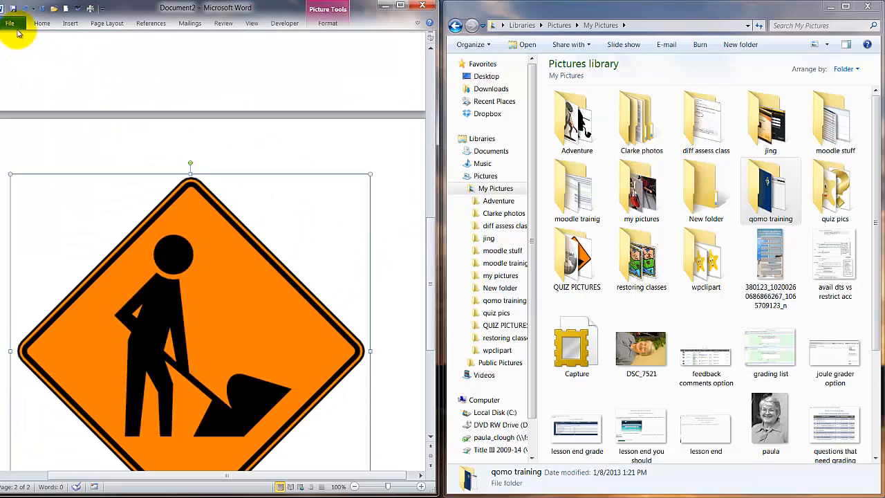
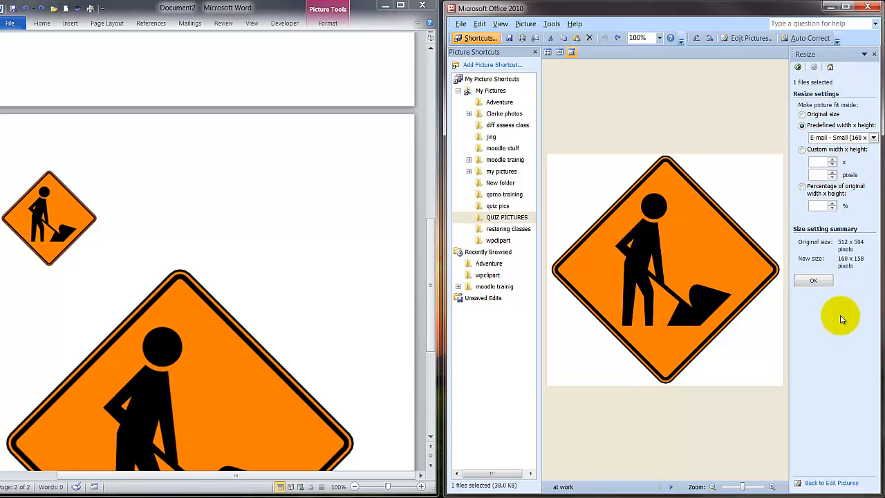
Step: In the Office picture editor, discard the predefined size and reopen the Resize settings for the at work road sign picture
left_click(874, 54)
left_click(751, 39)
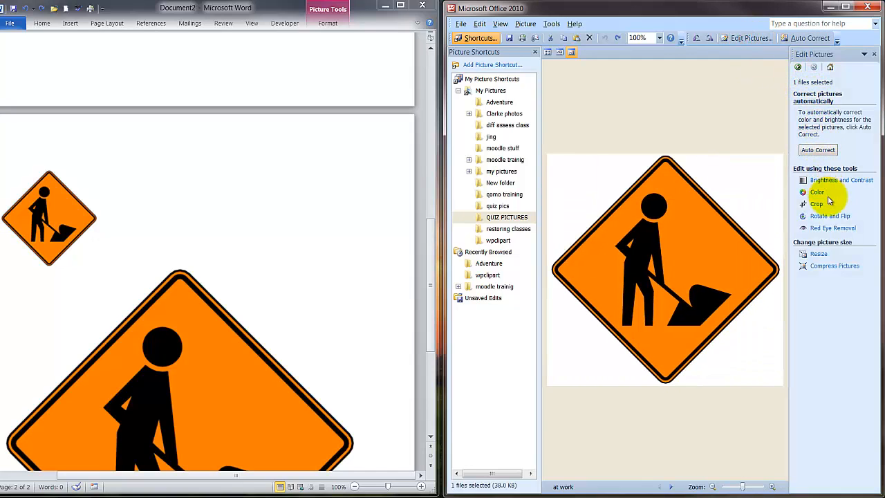
left_click(817, 254)
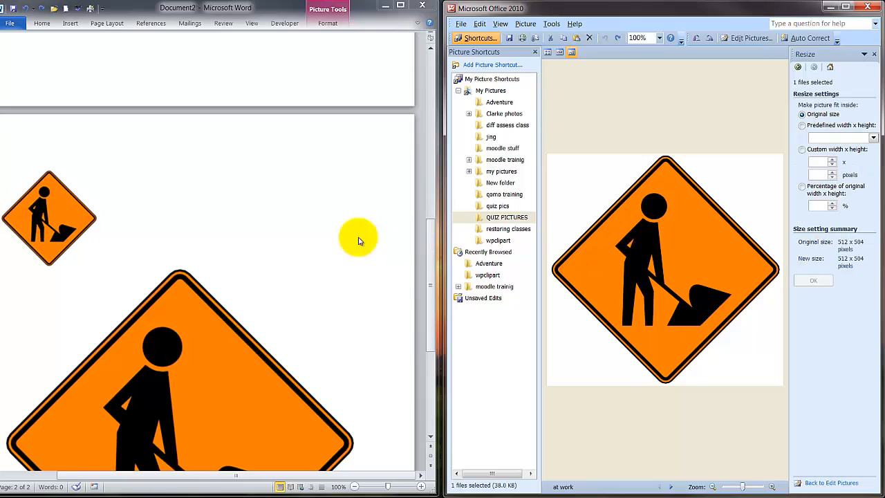
left_click_drag(433, 229, 408, 273)
left_click(169, 302)
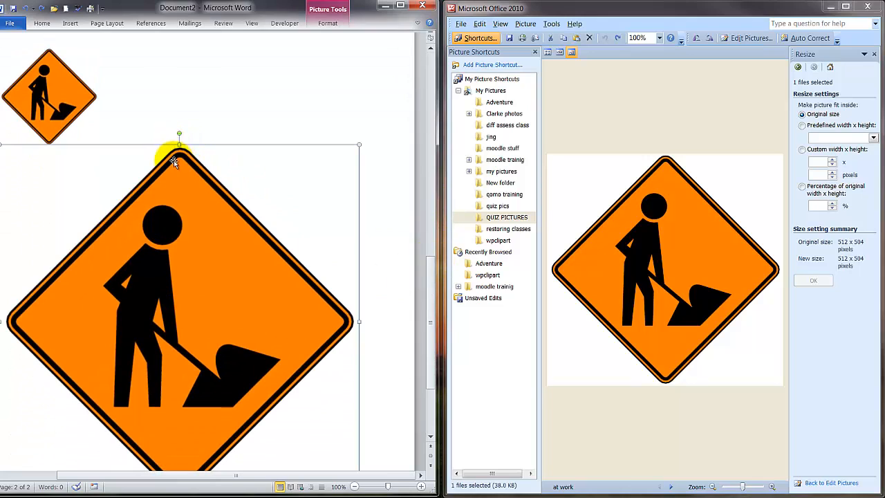
left_click(332, 325)
left_click(56, 152)
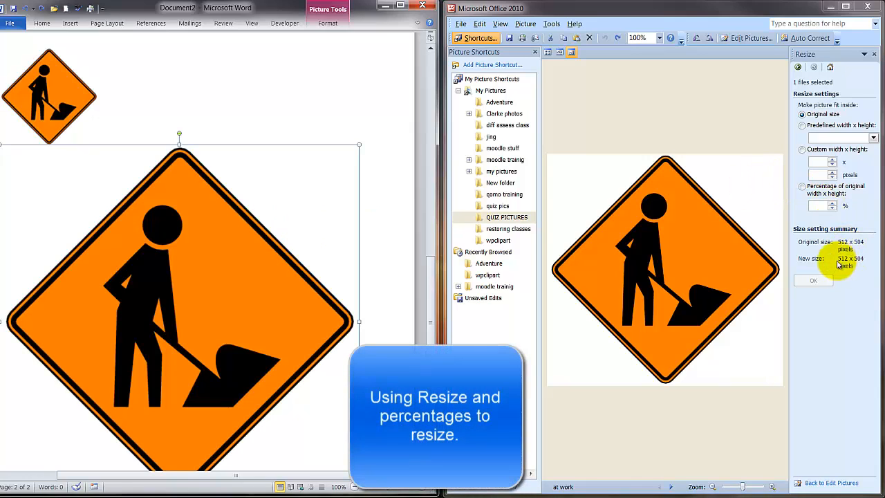
Step: Resize the at work road sign picture to 25% of its original width and height
left_click(802, 188)
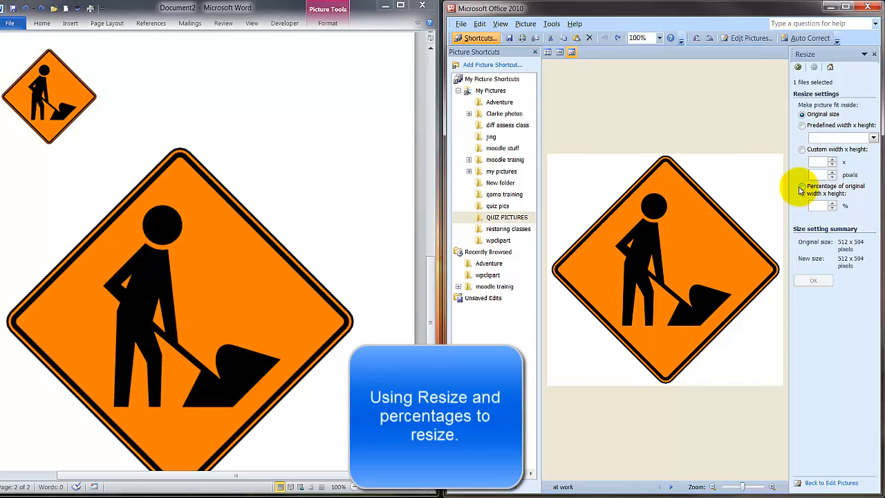
left_click(800, 189)
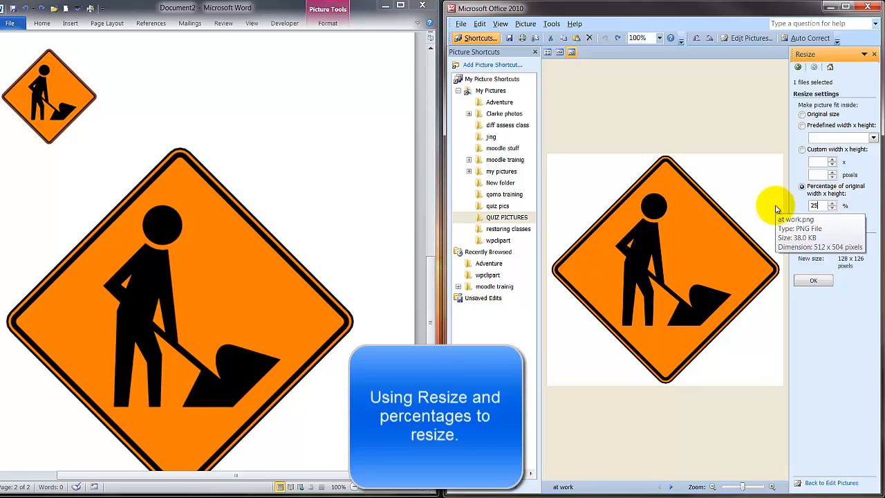
left_click(816, 281)
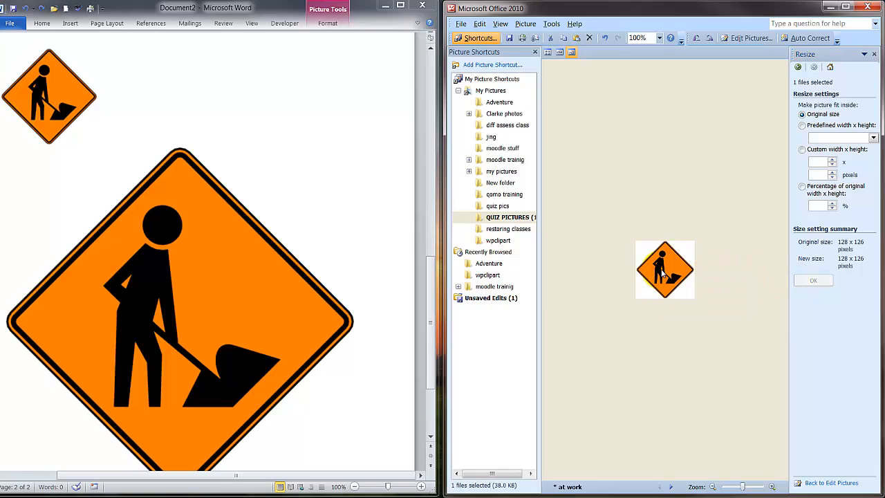
Step: Copy the resized at work sign and paste it beside the small road sign in the Word document for comparison
right_click(663, 273)
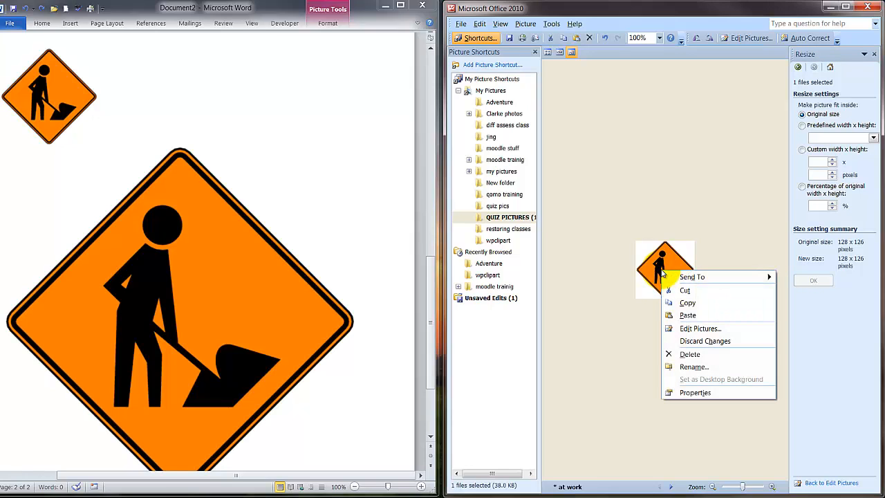
left_click(697, 309)
left_click(192, 88)
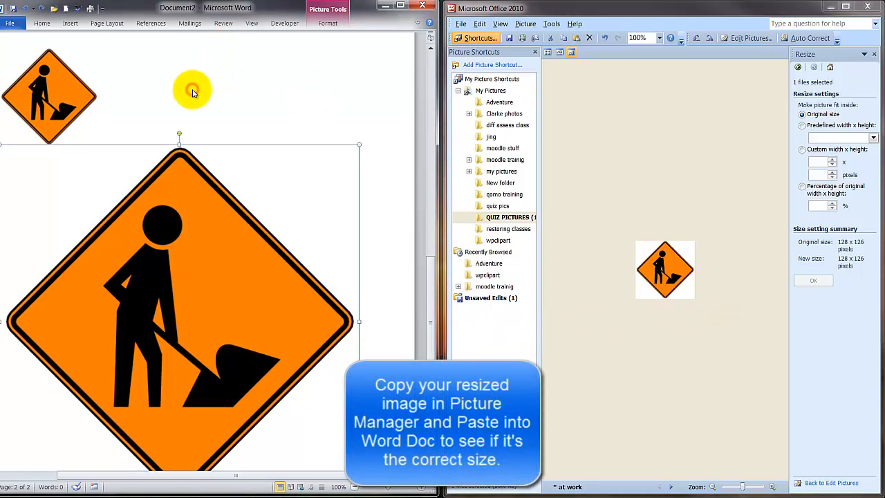
key("ctrl+a")
left_click(192, 89)
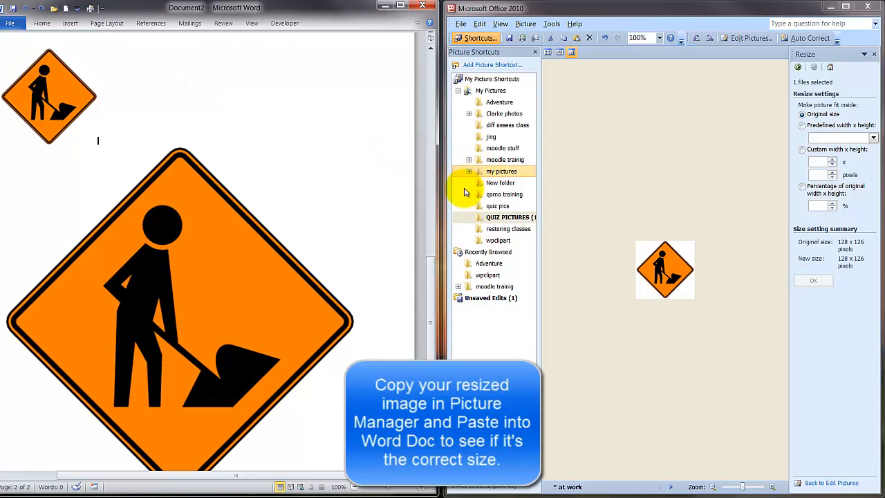
mouse_move(430, 276)
left_mouse_down()
mouse_move(420, 326)
mouse_move(419, 273)
left_mouse_up()
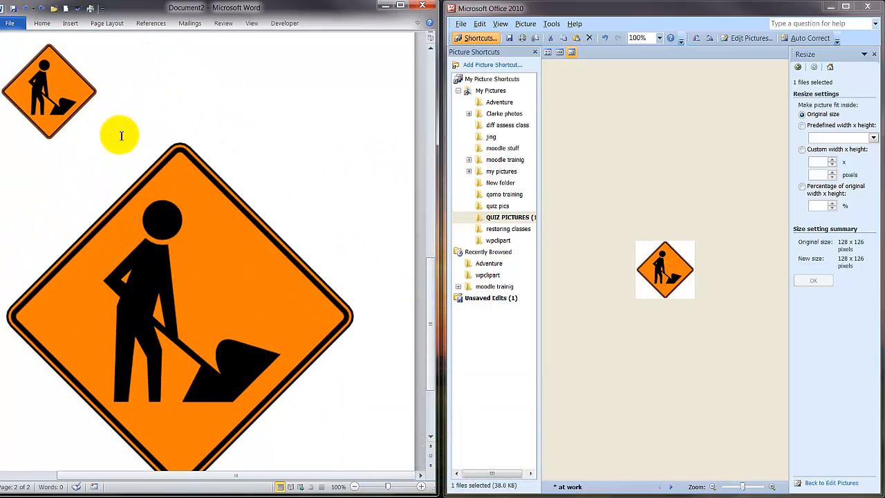
key("ctrl+v")
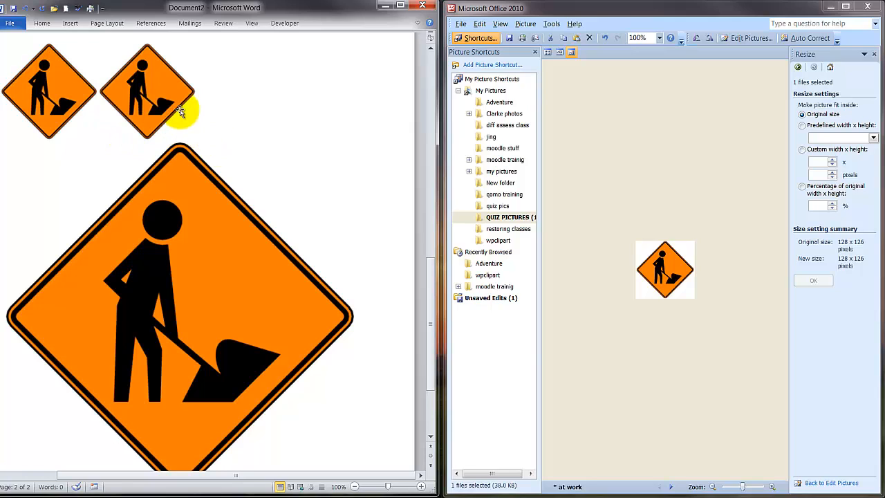
Step: Save the resized at work picture in the QUIZ PICTURES folder from the picture editor
left_click(815, 280)
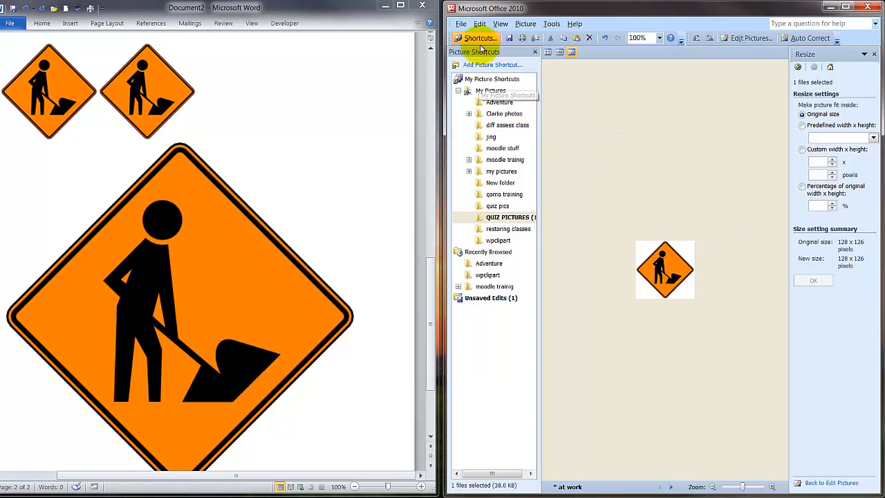
left_click(510, 39)
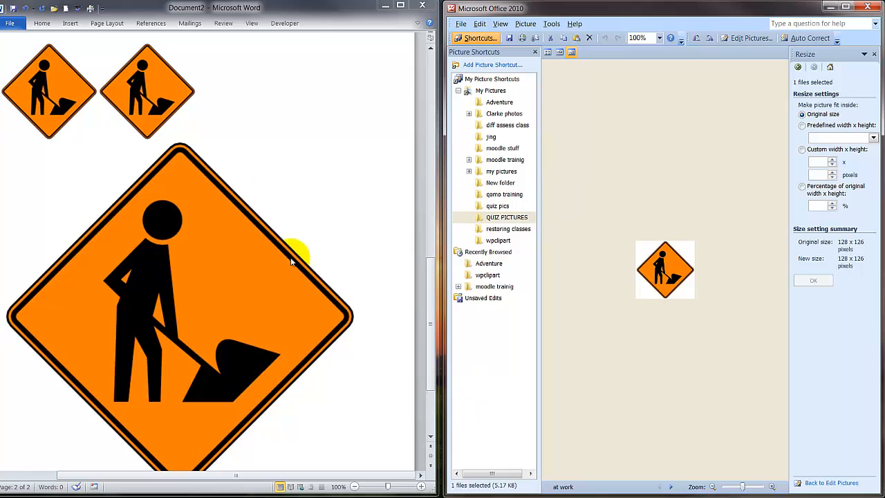
left_click(504, 220)
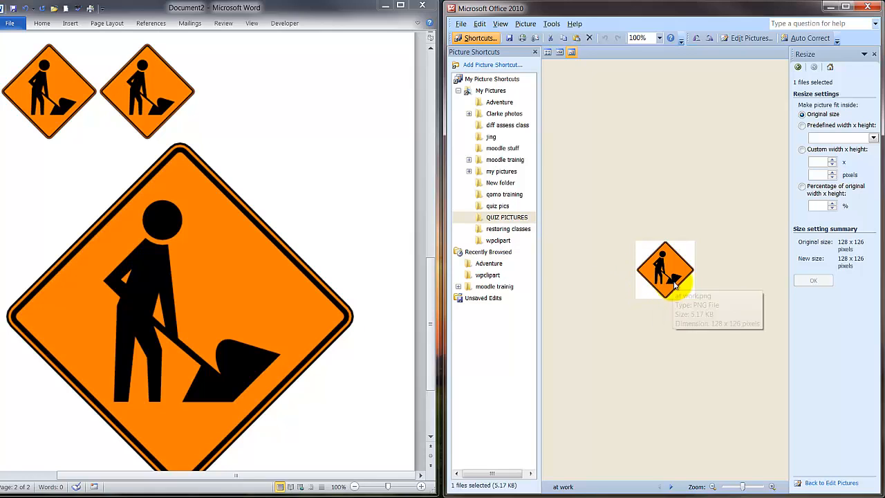
Step: Open the check picture from the QUIZ PICTURES thumbnails and compare it with the green check mark in the Word document
left_click(547, 53)
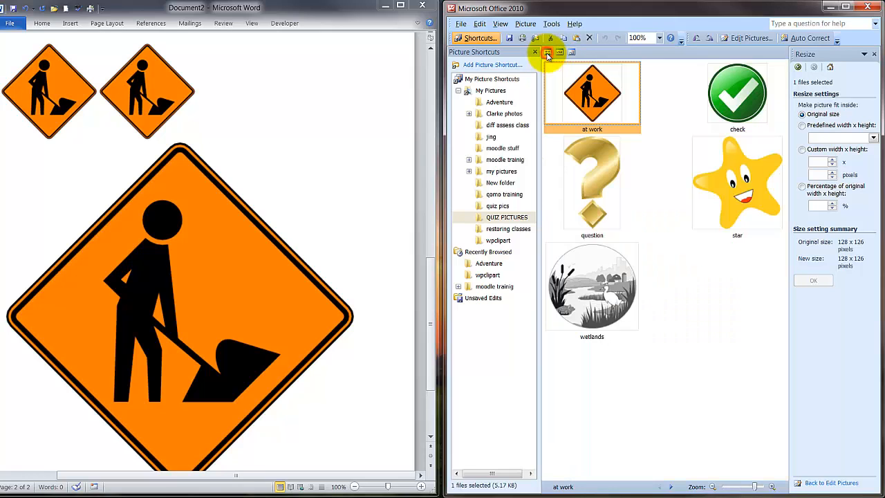
double_click(737, 93)
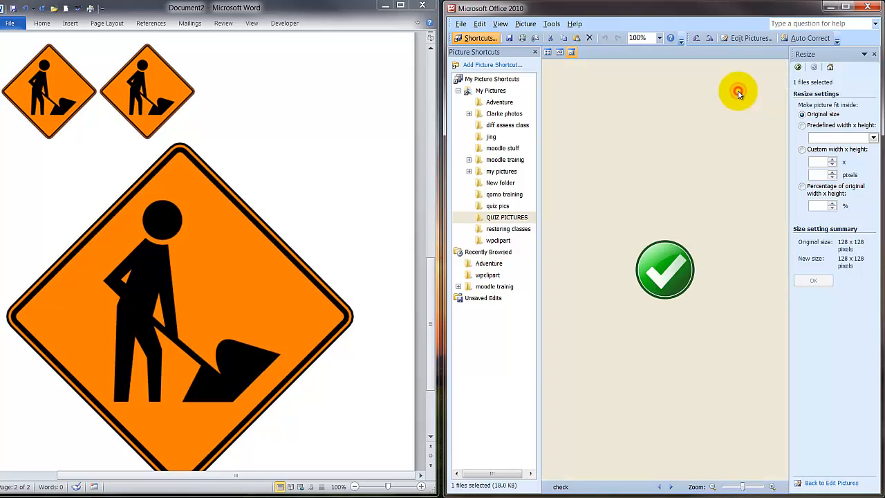
left_click_drag(426, 271, 430, 99)
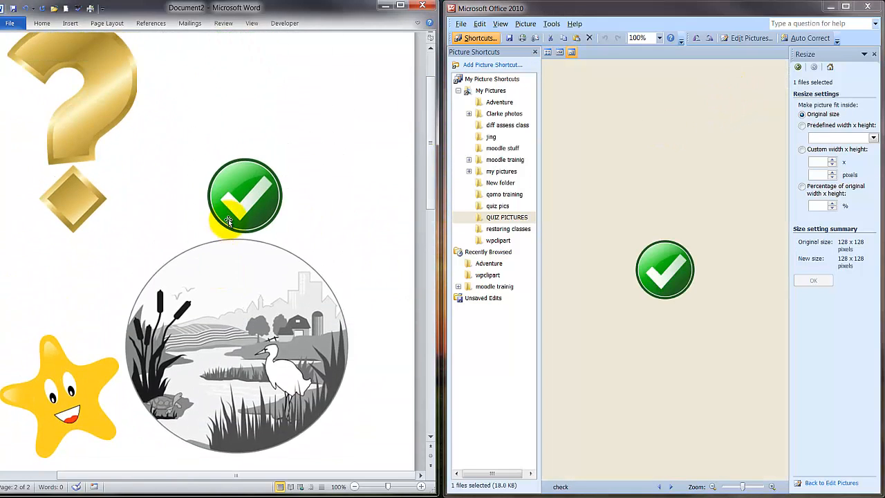
left_click(253, 197)
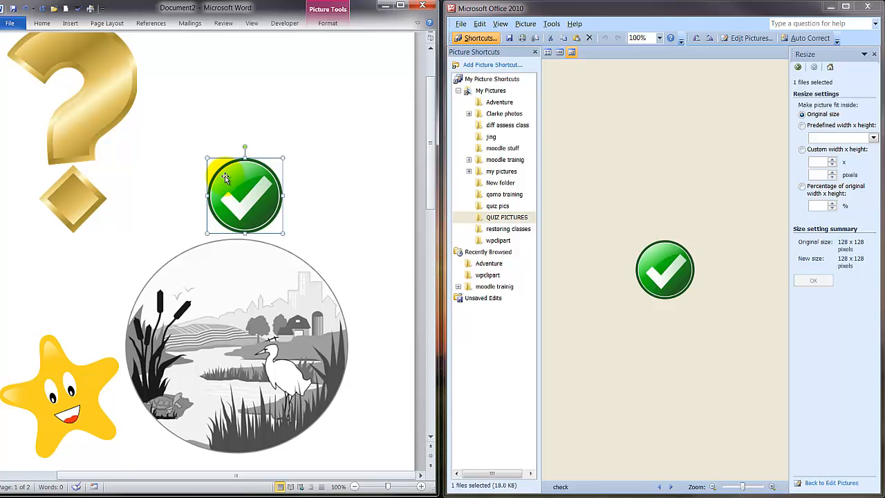
left_click(655, 278)
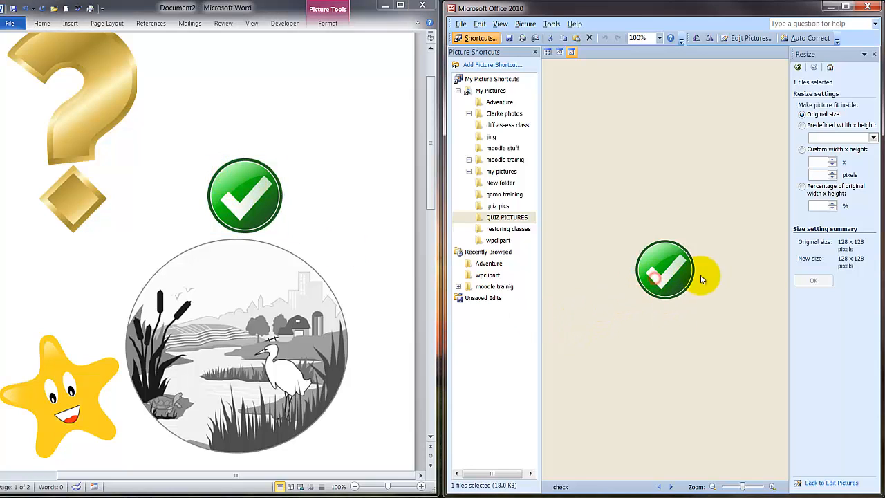
Step: Resize the check picture to 75% of its original width and height
left_click(801, 187)
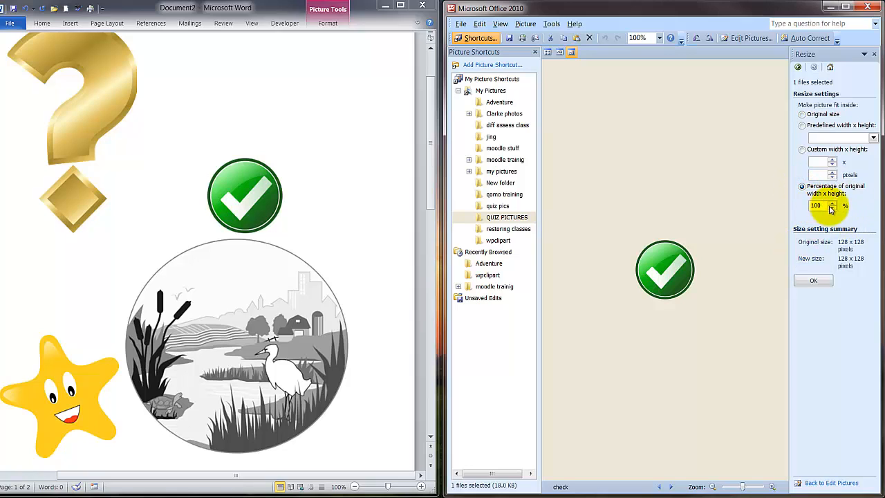
left_click(816, 206)
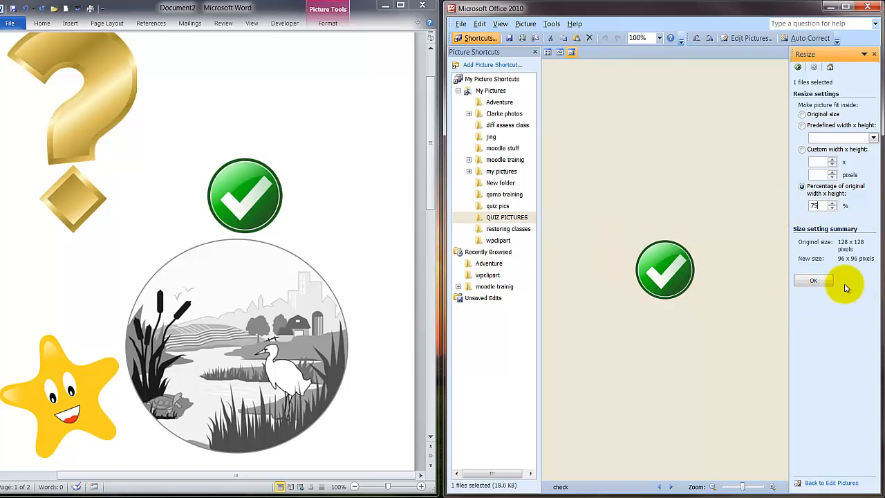
left_click(819, 282)
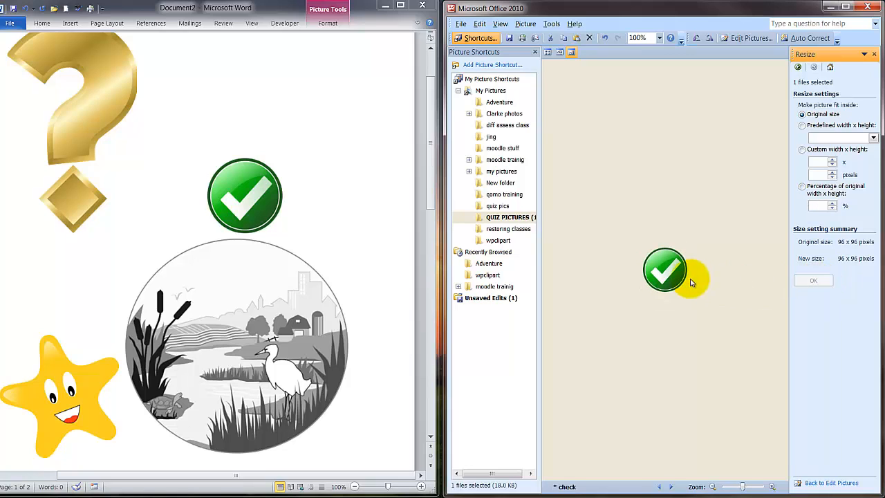
Step: Copy the resized check picture and paste it beside the original green check mark in the Word document
right_click(668, 278)
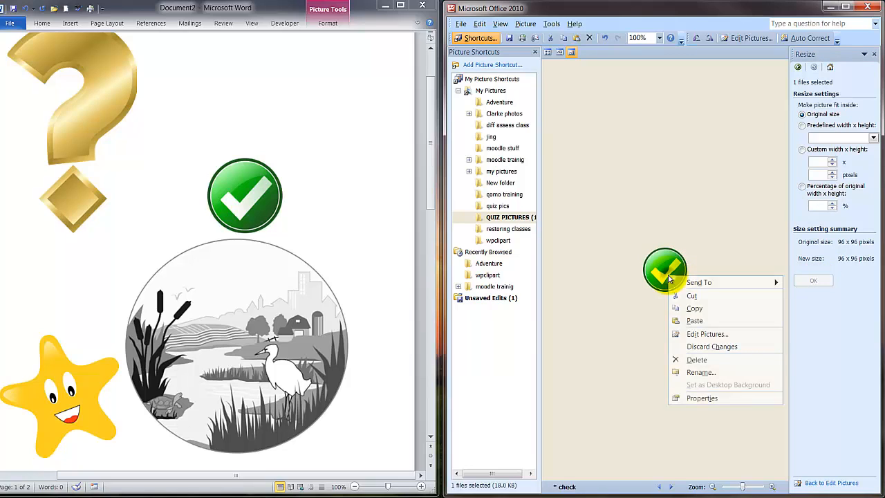
left_click(687, 308)
left_click(312, 216)
double_click(313, 214)
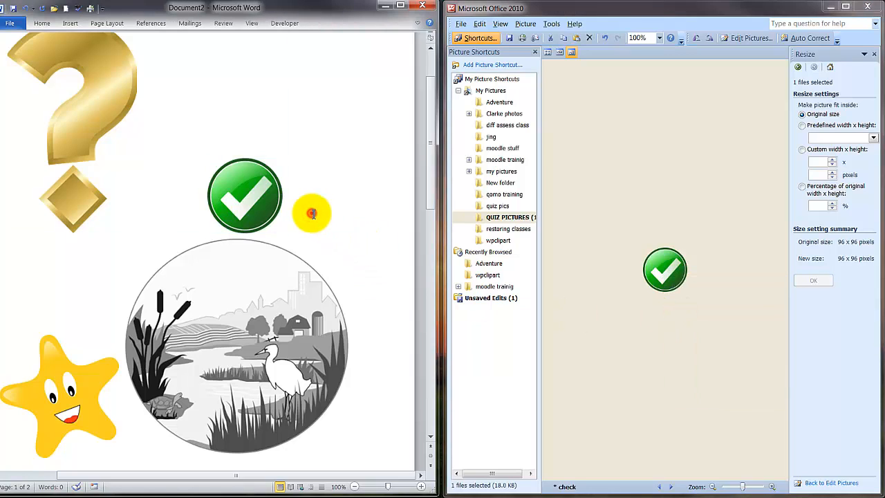
left_click(312, 214)
right_click(311, 213)
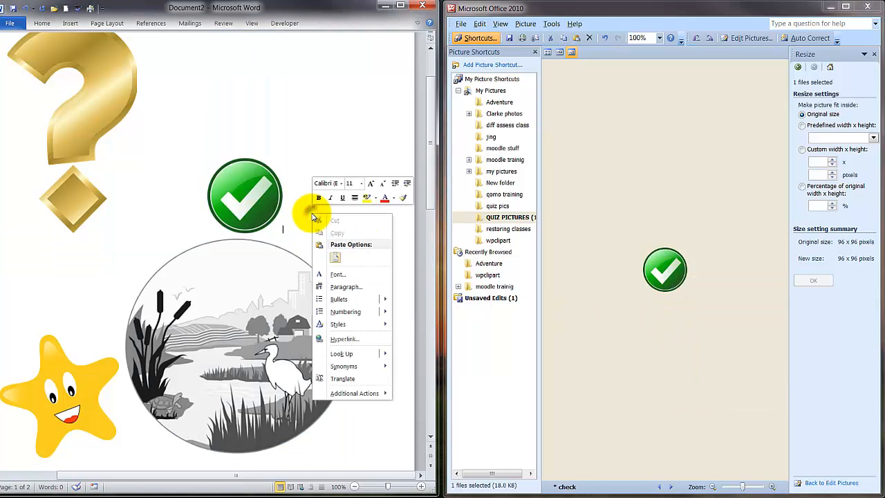
left_click(338, 258)
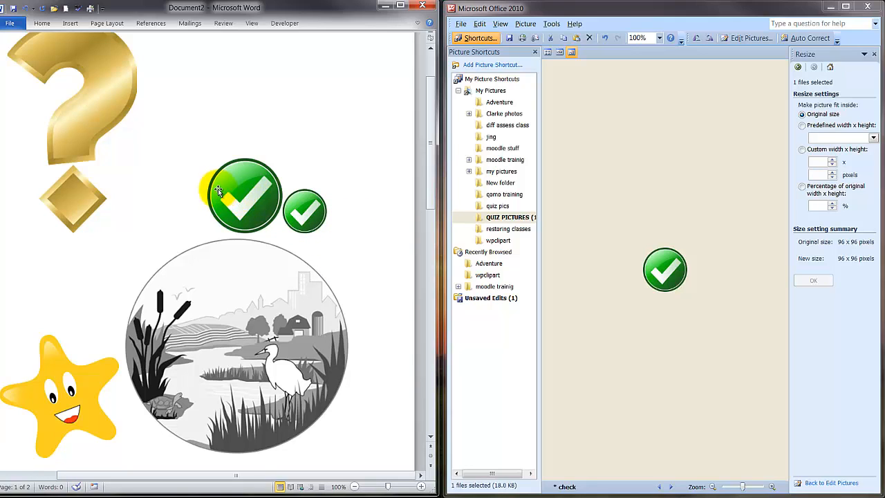
Step: Compare the sizes of the original and the pasted check mark in the document
left_click(301, 198)
left_click(262, 187)
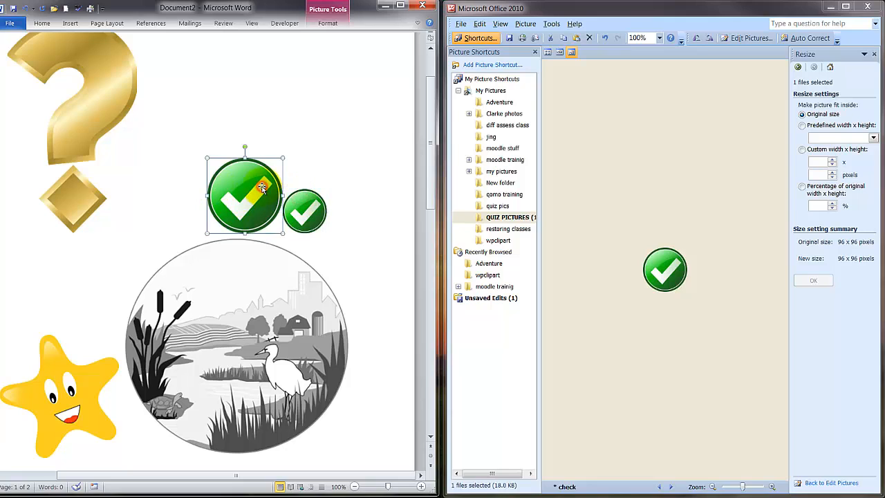
left_click(301, 204)
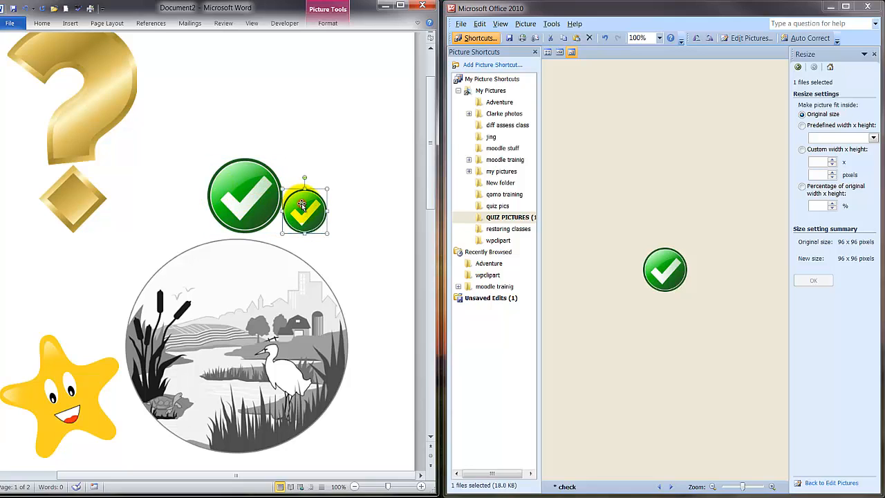
left_click(240, 189)
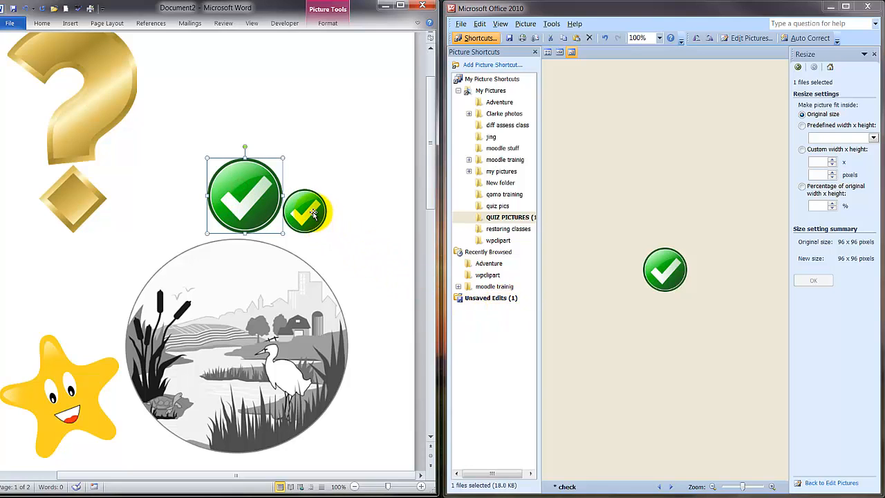
Step: Save the resized check picture in the picture editor and return to the QUIZ PICTURES thumbnails
left_click(656, 265)
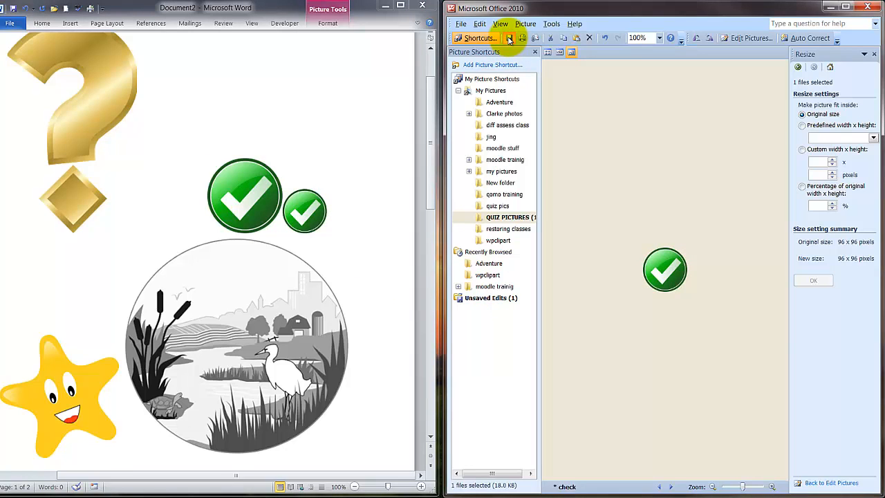
left_click(509, 40)
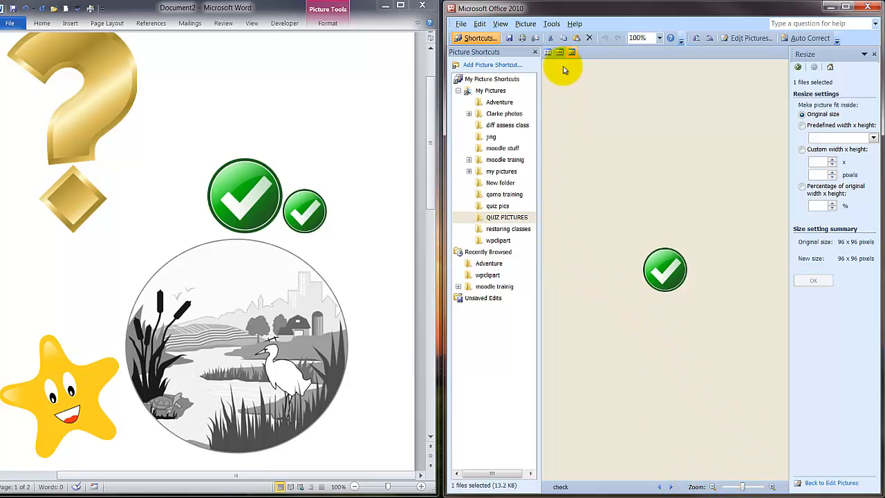
left_click(547, 52)
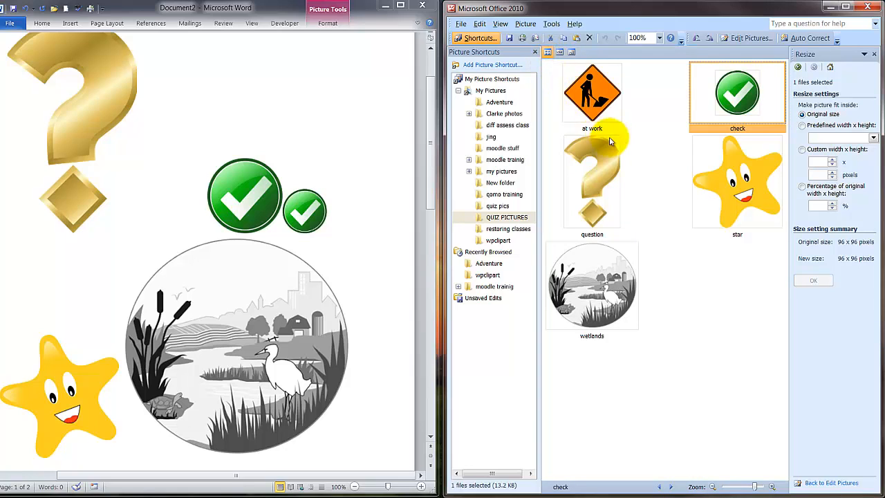
Step: Open the star picture from the QUIZ PICTURES thumbnails in single-picture view
left_click(756, 185)
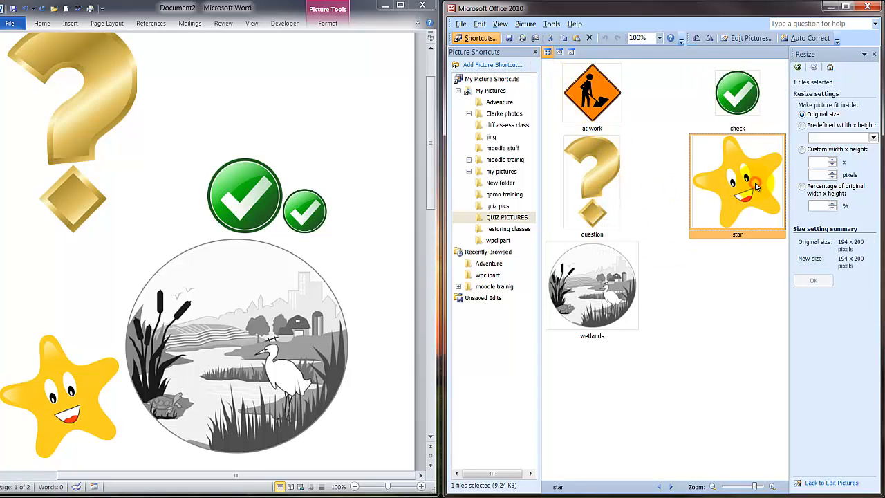
double_click(756, 185)
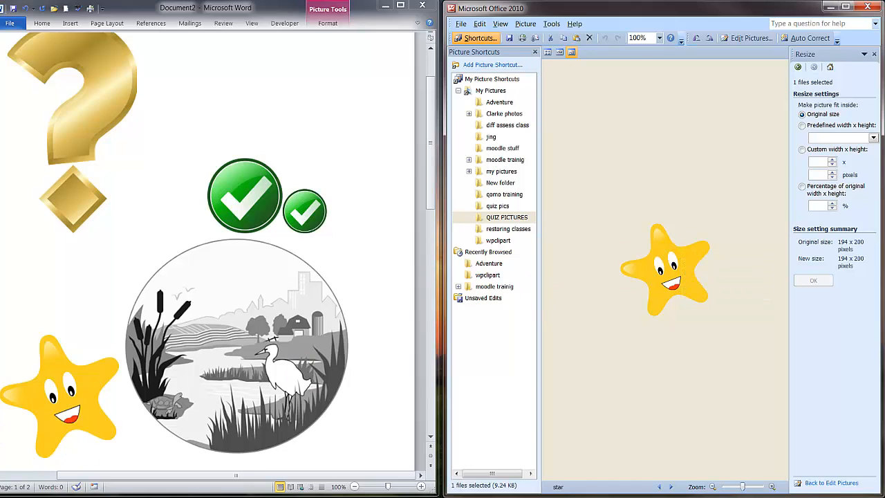
left_click(69, 396)
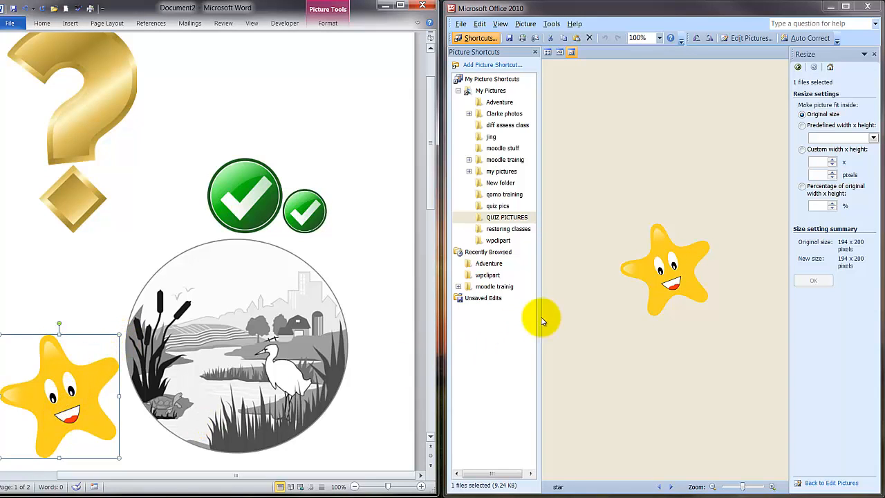
left_click(661, 270)
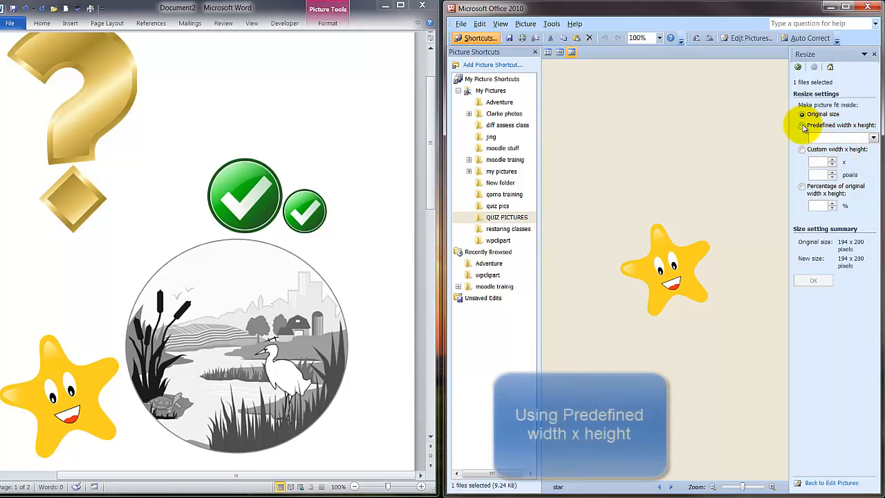
Step: Try resizing the star to the predefined E-mail - Small (160 x 160 px) size, and undo the resize
left_click(802, 126)
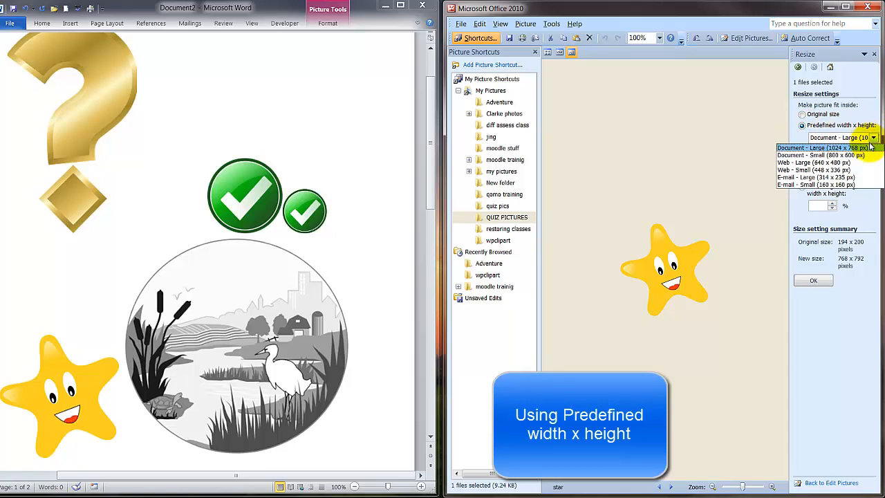
left_click(853, 186)
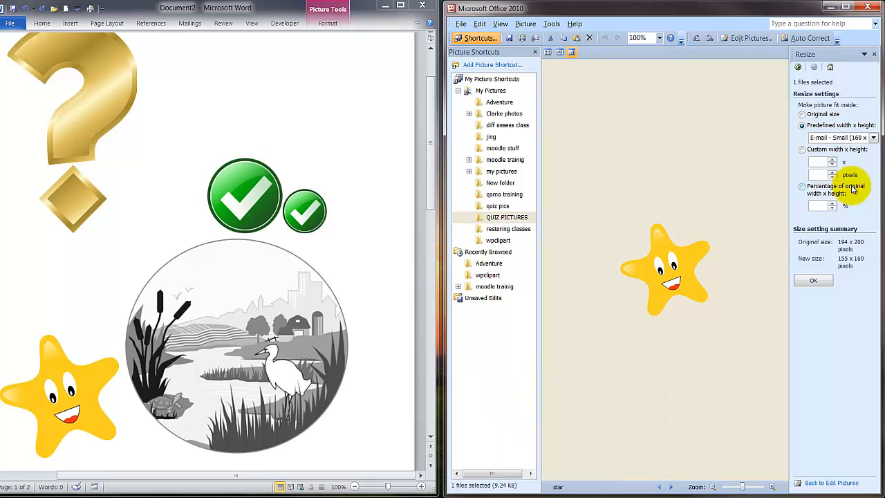
left_click(814, 280)
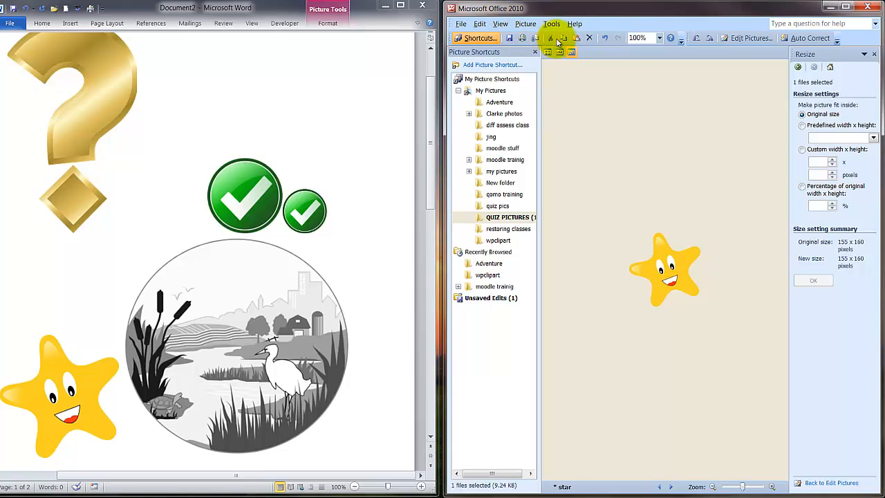
left_click(606, 39)
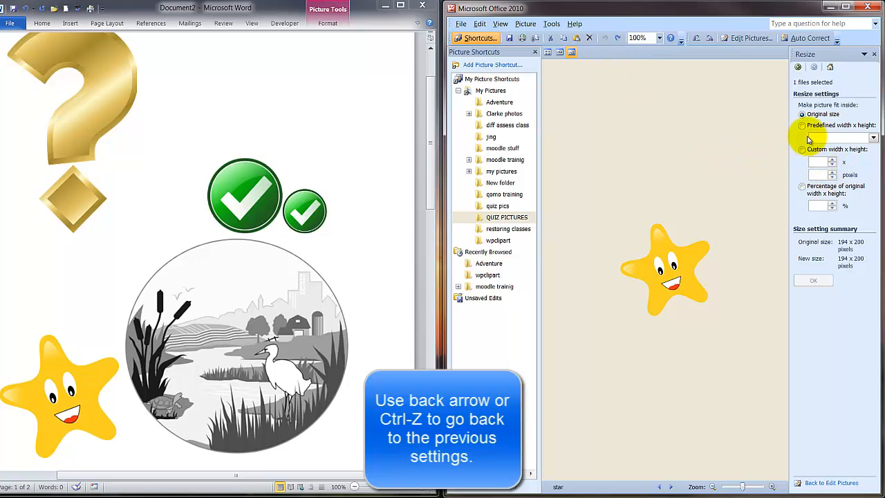
Step: Resize the star picture to 50% of its original width and height
left_click(804, 187)
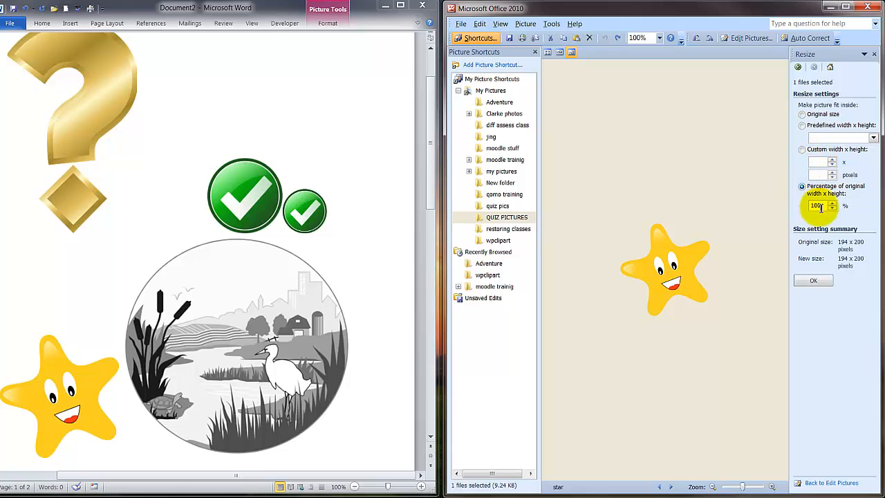
left_click(832, 209)
left_click(832, 209)
left_click(832, 210)
left_click(832, 210)
left_click(832, 209)
left_click(831, 210)
left_click(832, 209)
left_click(832, 209)
left_click(831, 209)
left_click(832, 210)
left_click(831, 209)
left_click(832, 209)
left_click(832, 210)
left_click(832, 210)
left_click(832, 209)
left_click(832, 209)
left_click(831, 210)
left_click(832, 210)
left_click(832, 210)
left_click(831, 209)
left_click(832, 209)
left_click(832, 209)
left_click(832, 210)
left_click(832, 210)
left_click(831, 209)
left_click(832, 209)
left_click(832, 210)
left_click(831, 209)
left_click(832, 209)
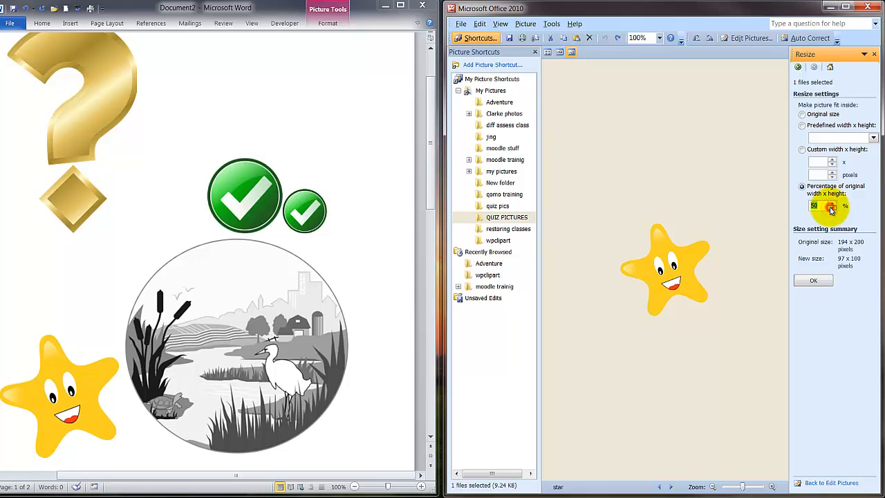
left_click(821, 280)
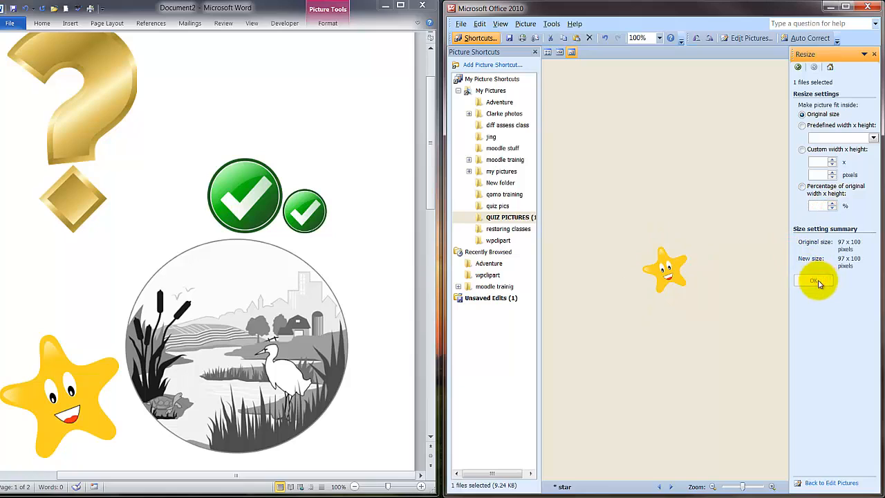
Step: Copy the resized star and paste it after the smaller check mark in the Word document
right_click(676, 273)
left_click(703, 305)
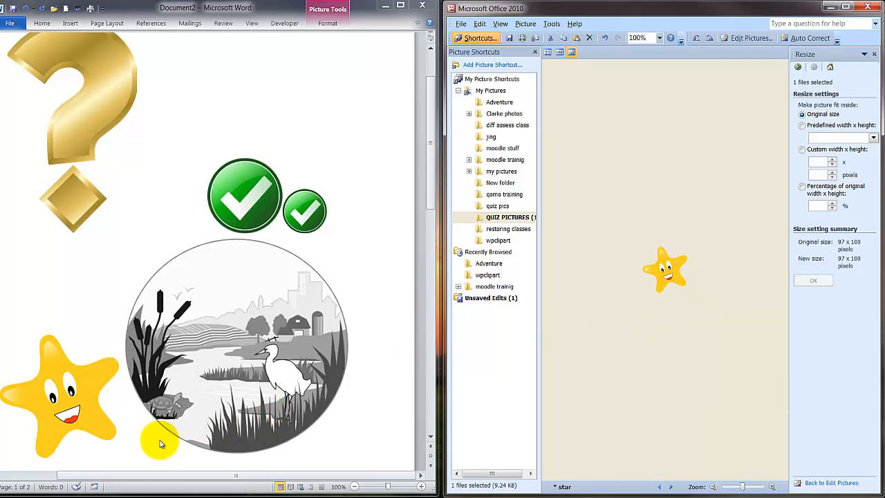
left_click(123, 435)
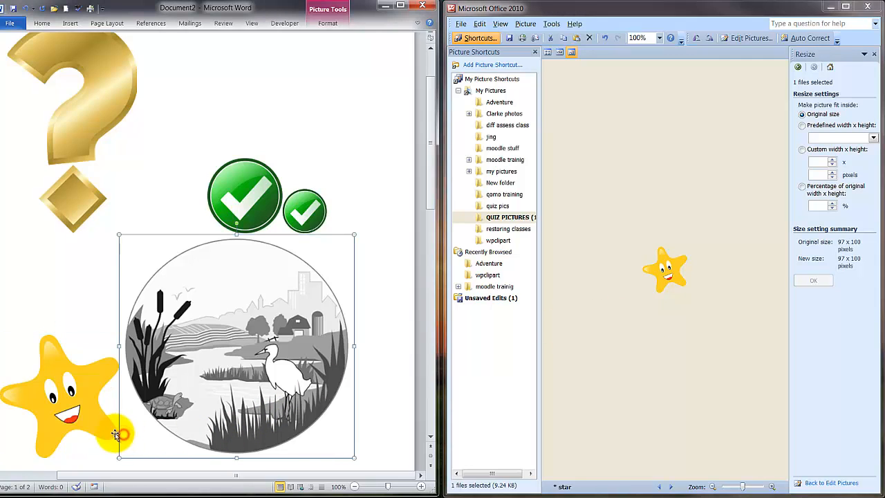
left_click(116, 440)
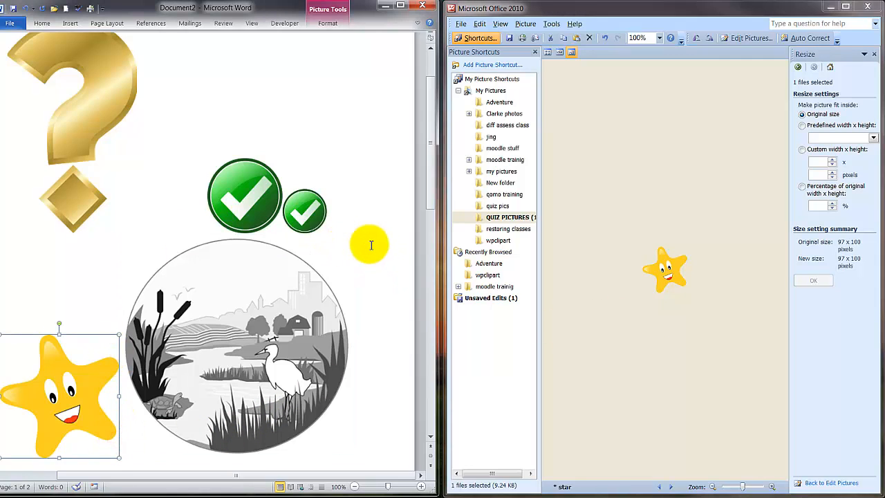
triple_click(347, 204)
left_click(350, 206)
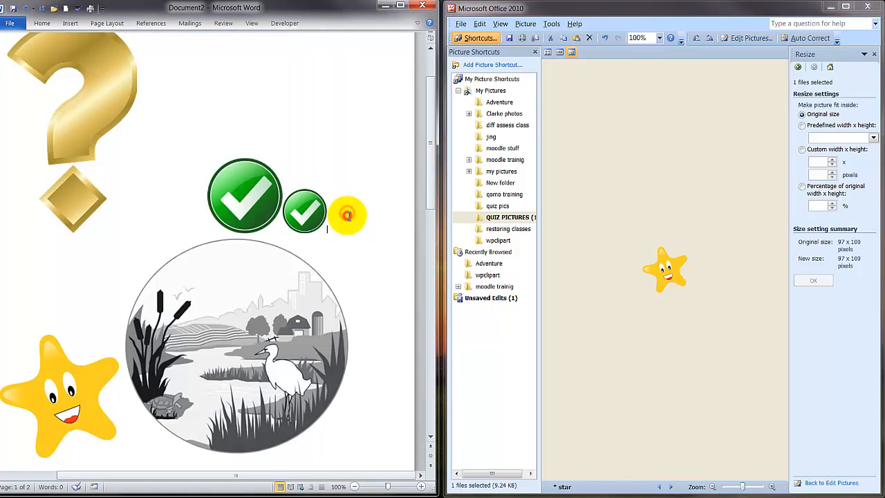
key("ctrl+v")
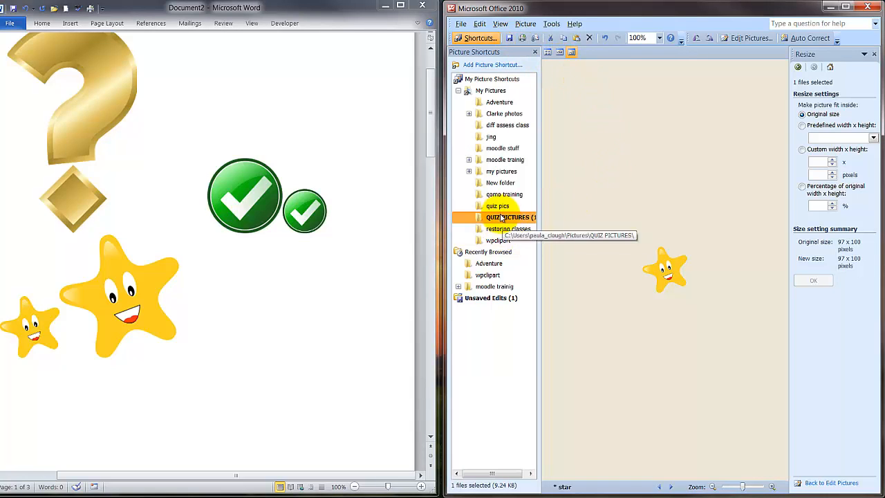
Step: Return to the QUIZ PICTURES thumbnails in the picture editor and open the question picture
left_click(535, 219)
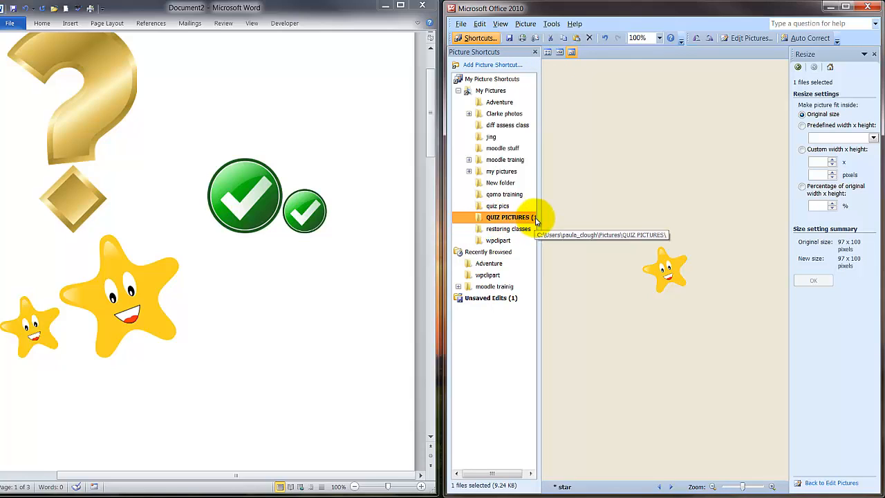
left_click(547, 53)
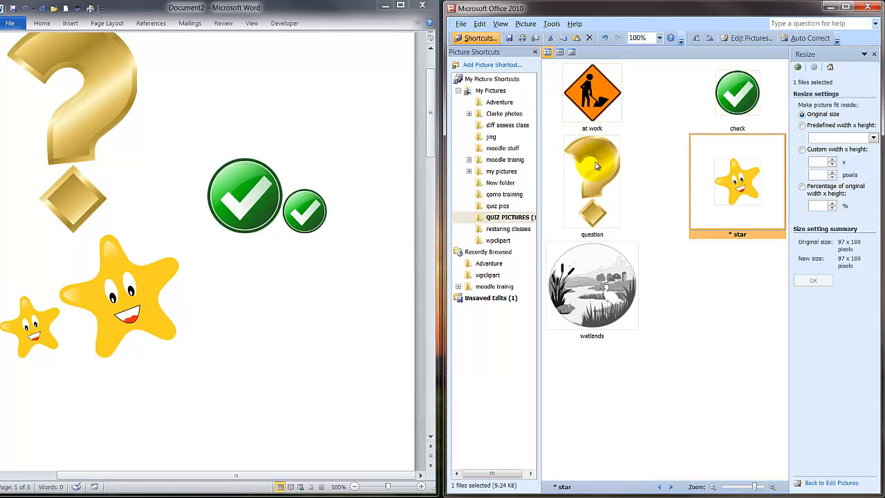
left_click(597, 166)
double_click(597, 166)
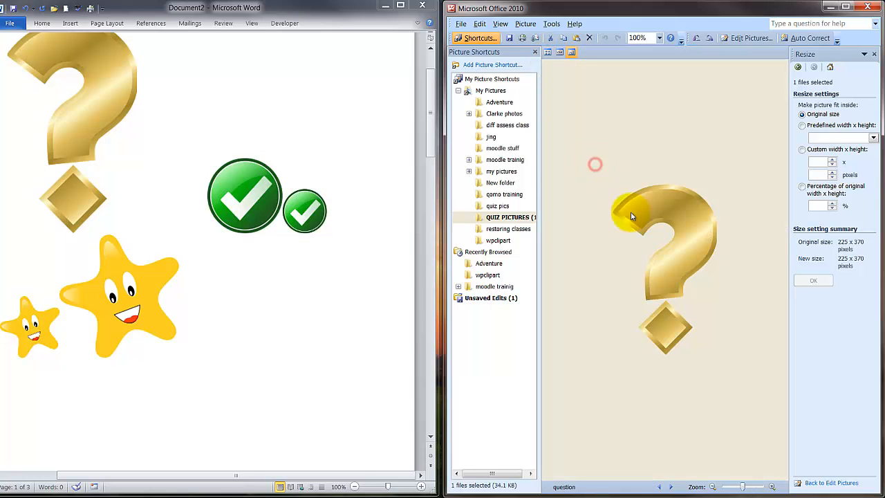
Step: Resize the question picture to fit a custom size of 100 x 70 pixels
left_click(803, 151)
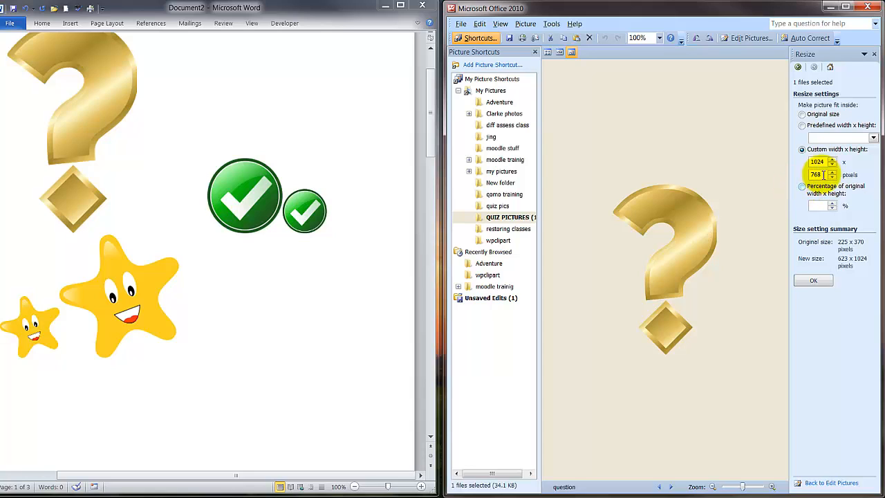
left_click_drag(825, 162, 803, 168)
type("100")
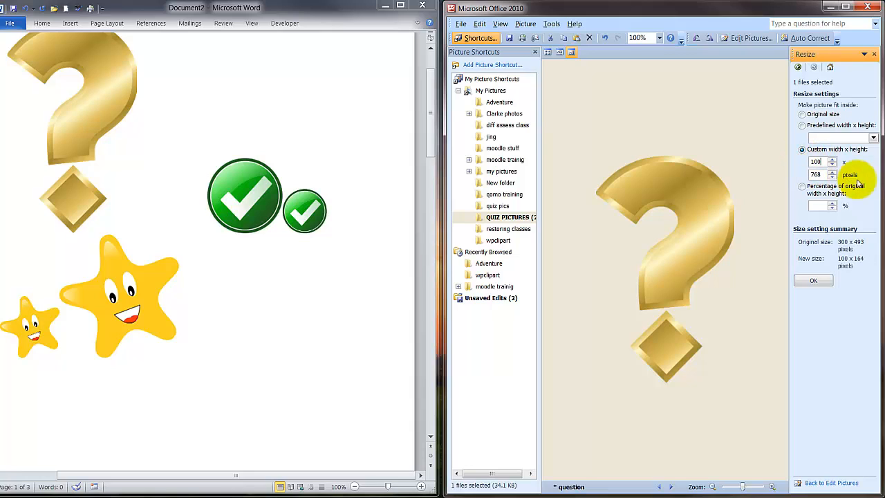
left_click_drag(825, 174, 785, 181)
type("100")
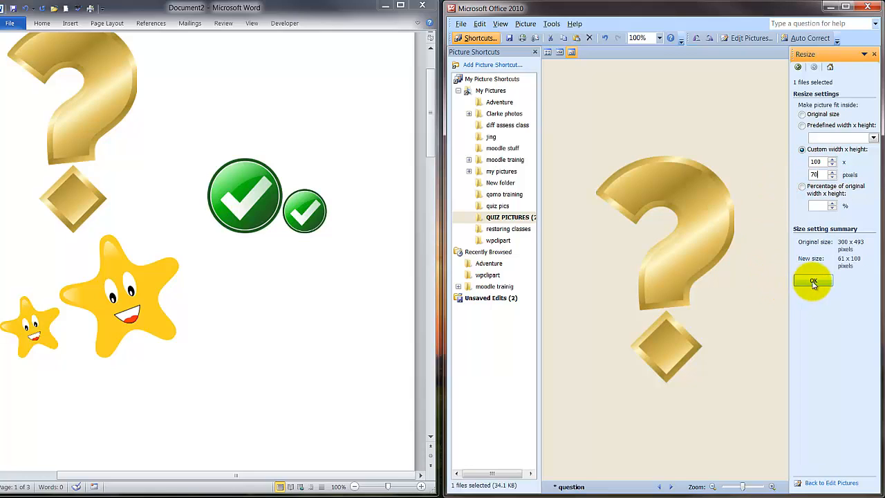
left_click(813, 281)
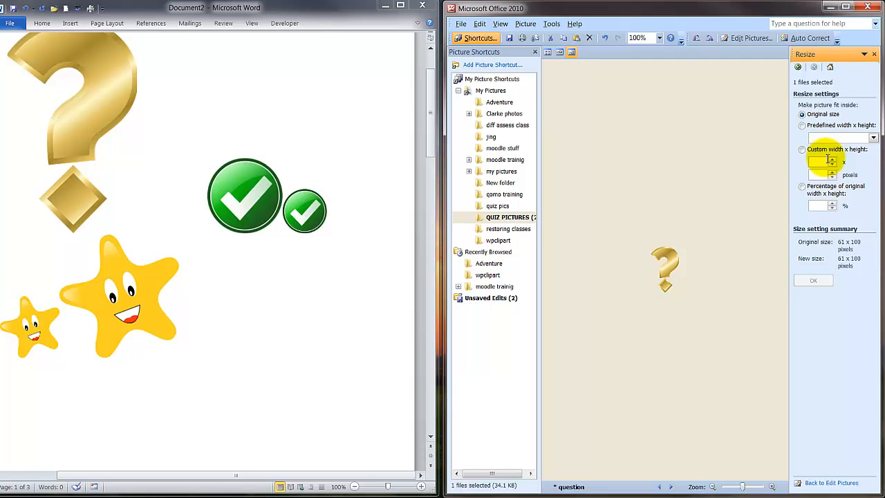
Step: Copy the resized question mark and paste it beside the smaller check mark in the Word document
right_click(666, 269)
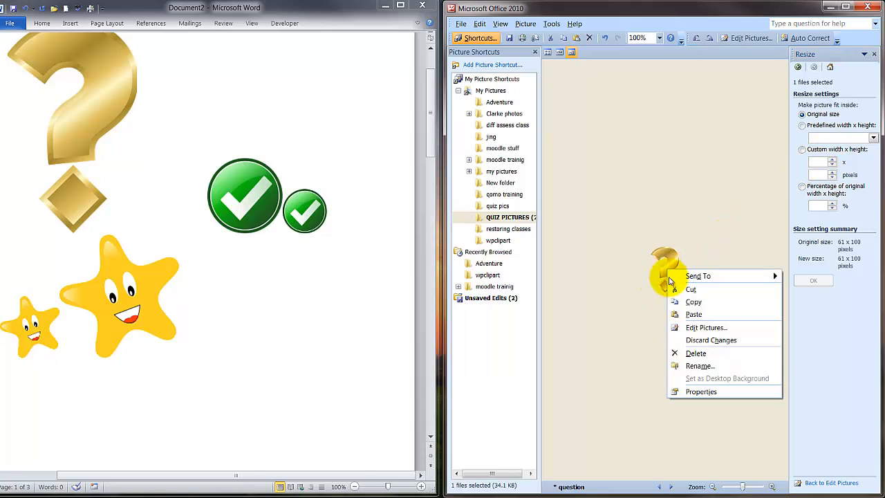
left_click(690, 302)
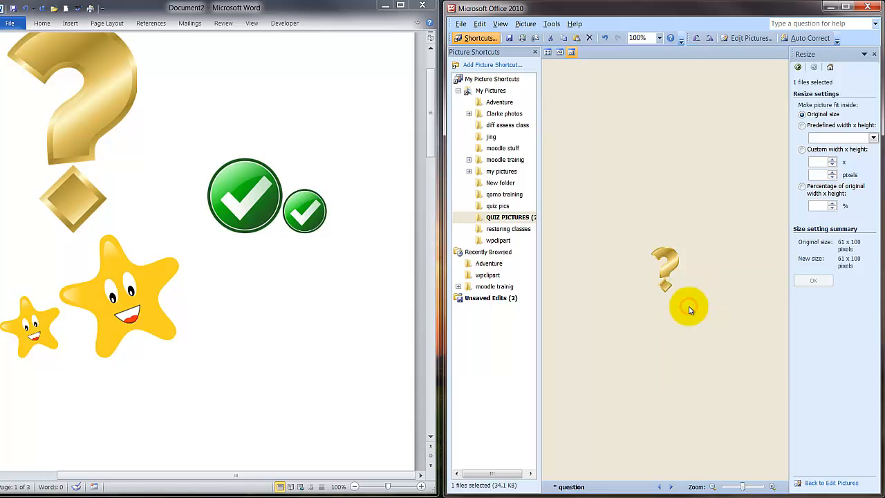
left_click(343, 216)
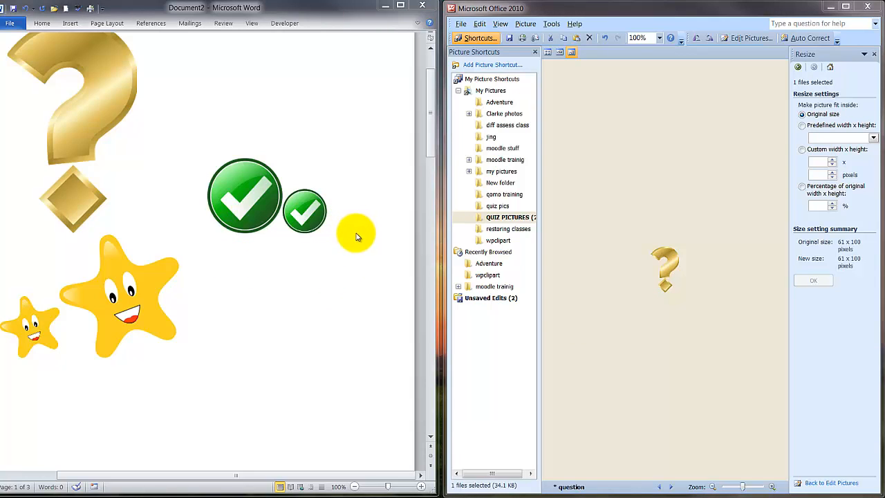
key("ctrl+v")
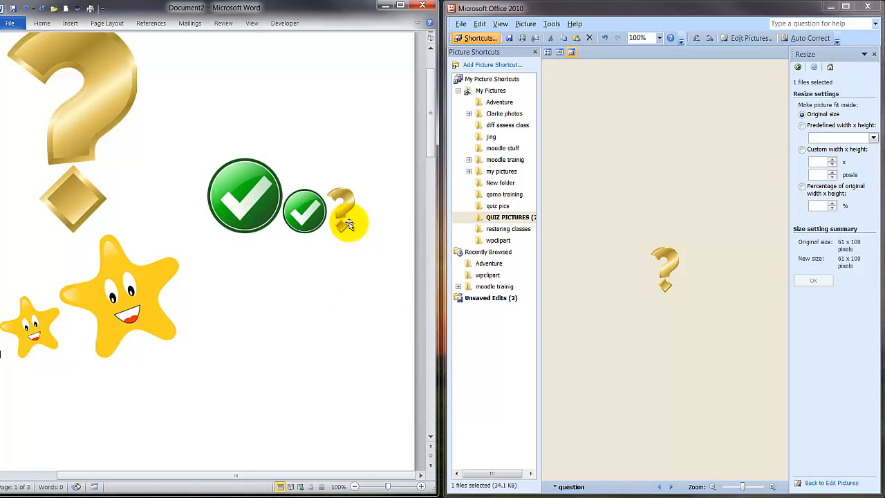
Step: Save the resized question picture in the picture editor
left_click(666, 276)
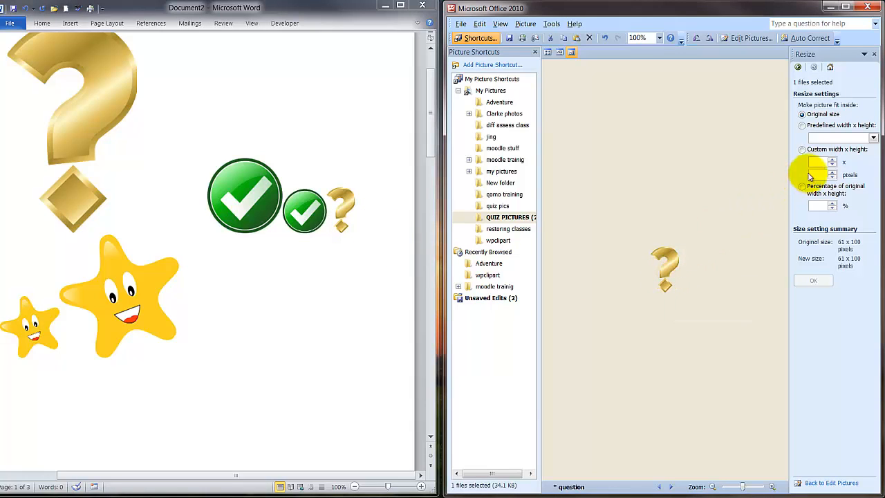
left_click(510, 39)
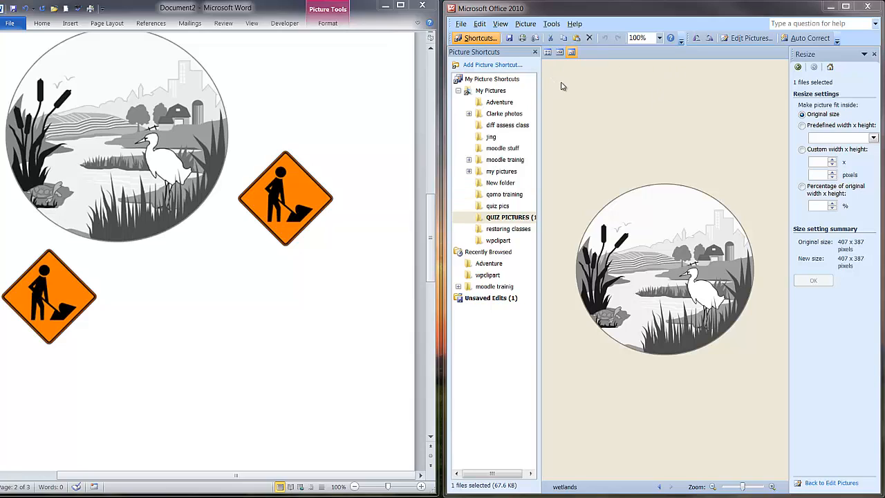
Step: Close the picture editor, declining to keep the clipboard data and saving the unsaved star picture
left_click(869, 7)
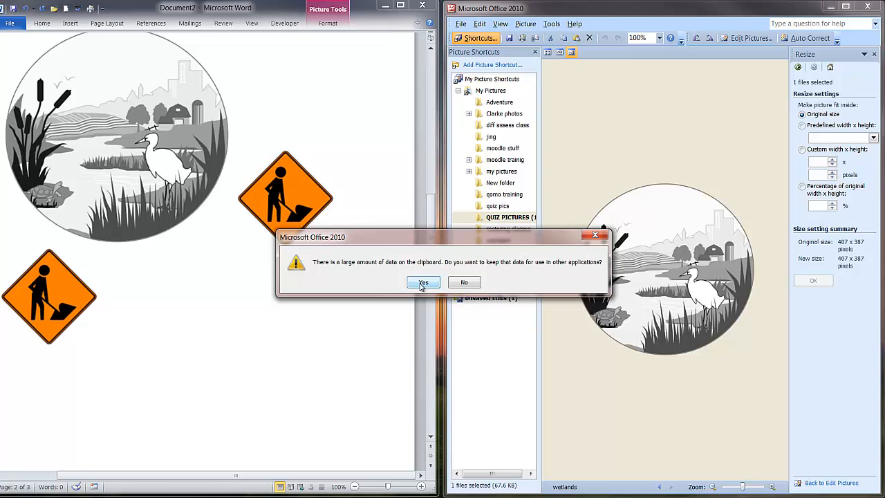
left_click(465, 285)
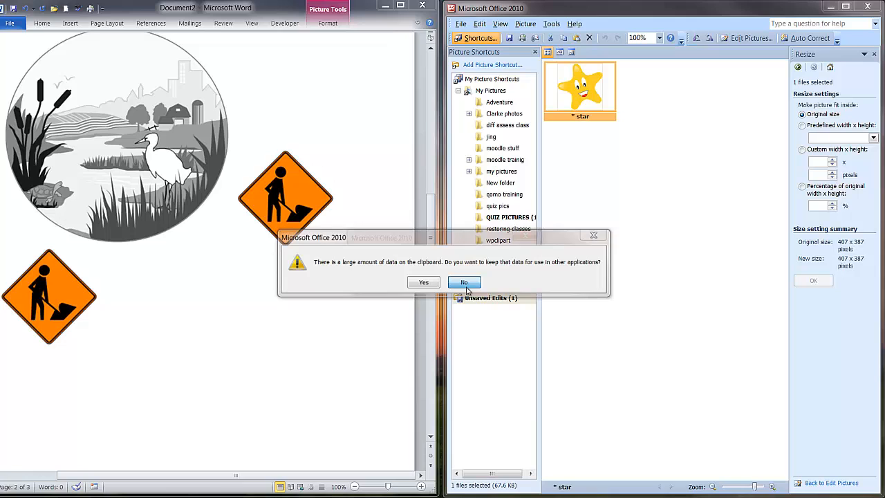
left_click(467, 288)
left_click(427, 286)
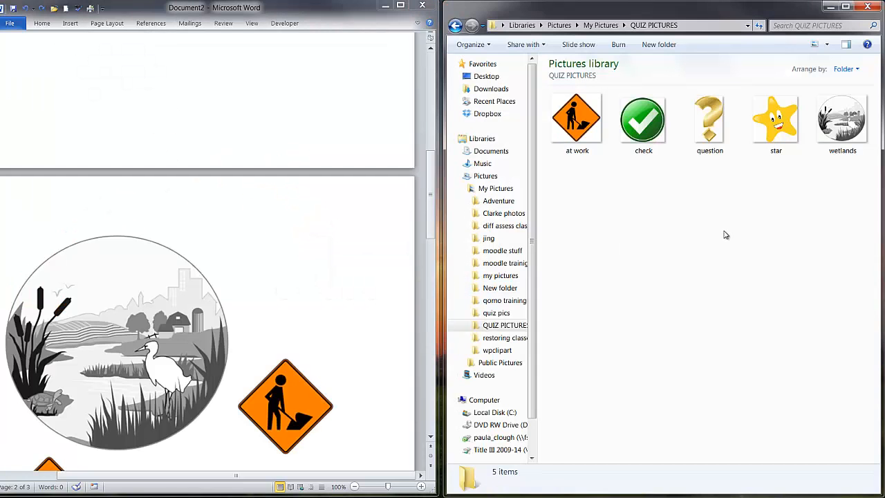
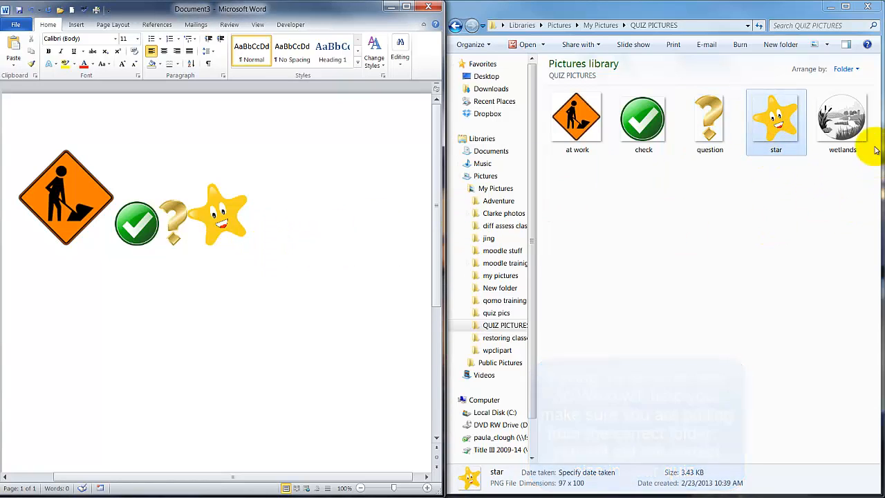
Step: Insert the wetlands picture from the QUIZ PICTURES folder into the new Word document and select the star there
left_click(853, 137)
left_click_drag(351, 329, 352, 329)
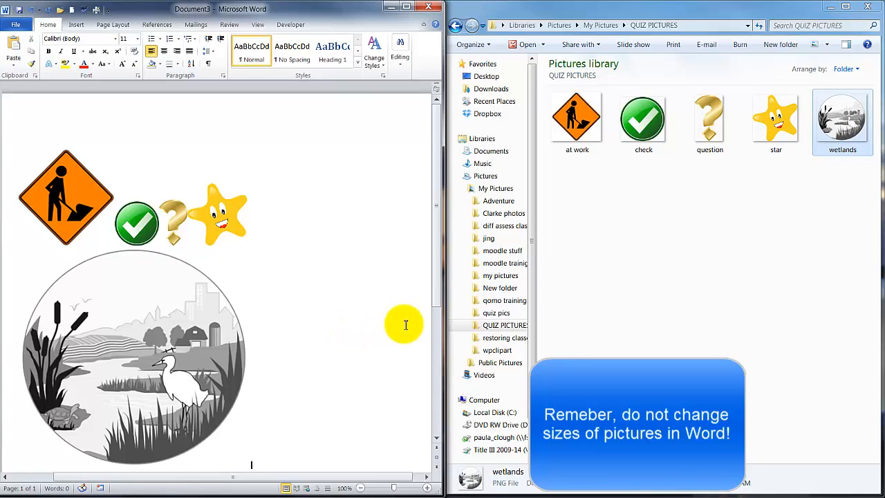
left_click(225, 222)
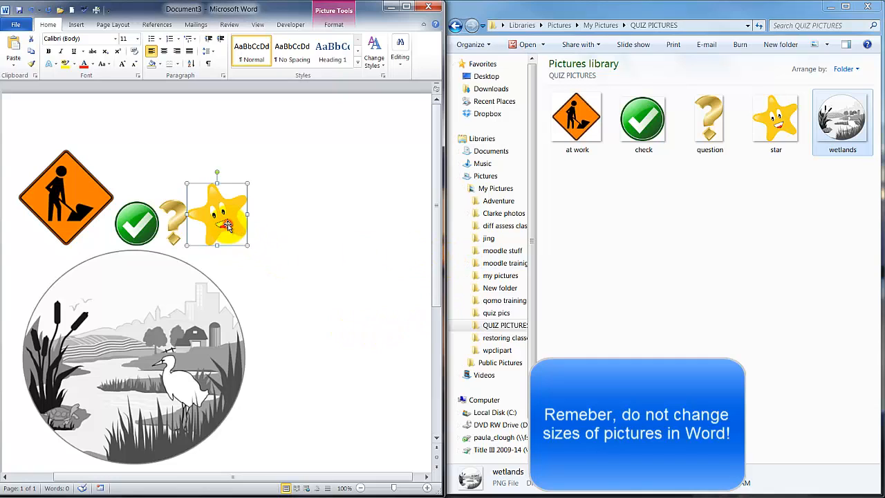
Step: Close the QUIZ PICTURES folder window, leaving the Word document with the inserted pictures open
left_click(173, 220)
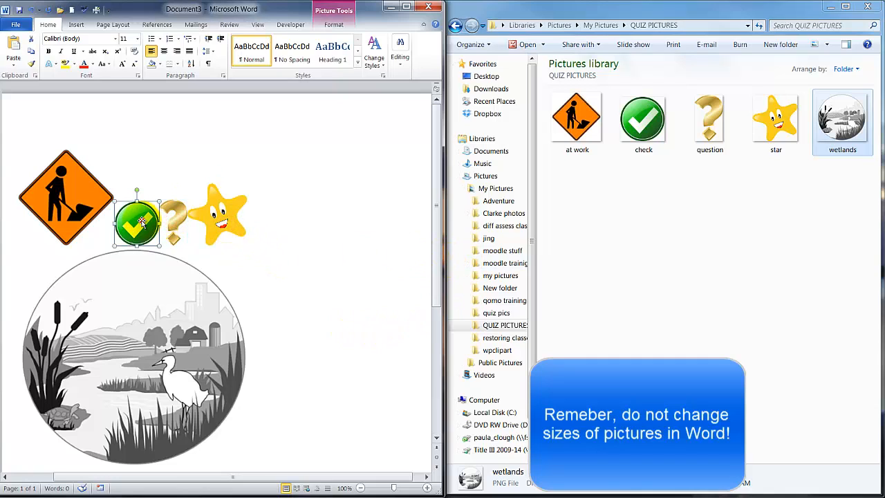
left_click(88, 202)
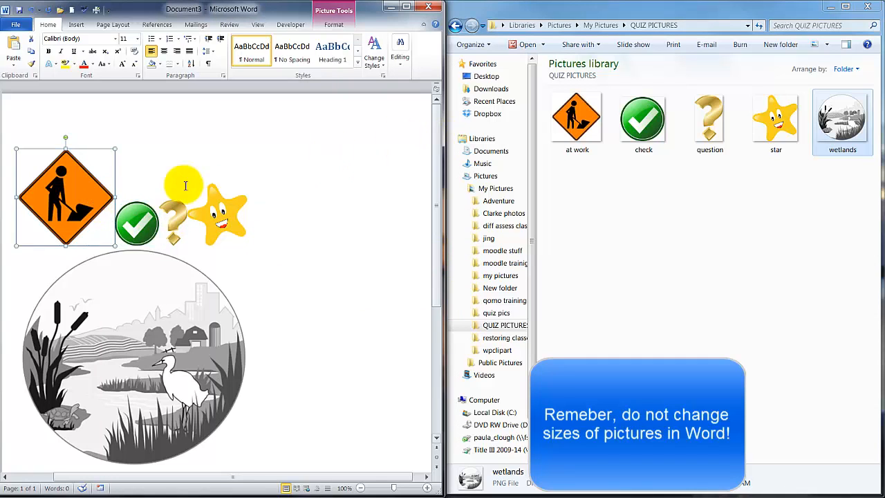
left_click(872, 7)
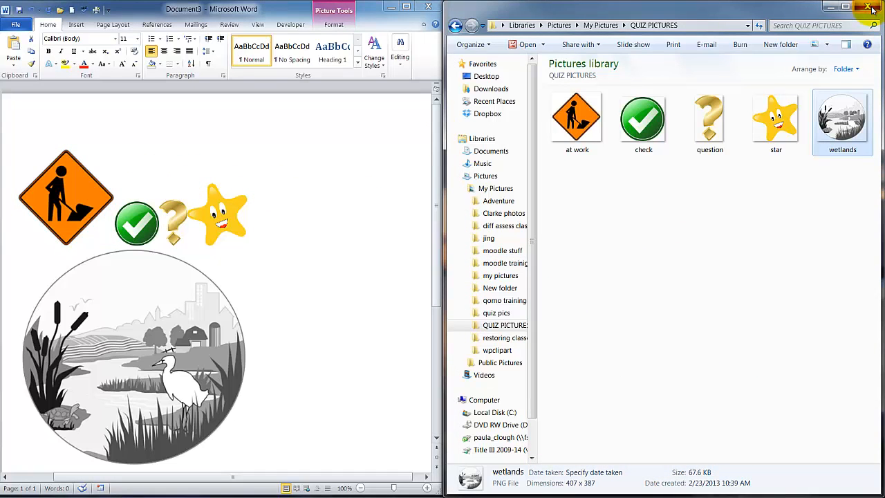
left_click(870, 7)
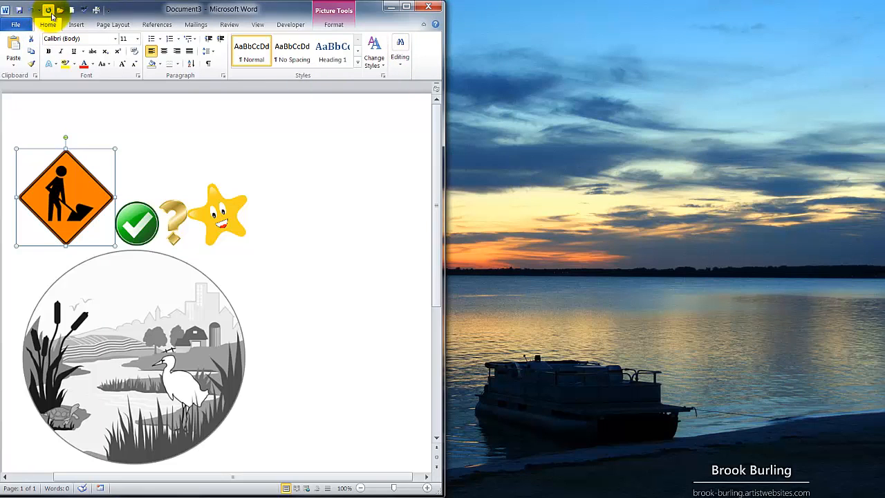
Step: Open the example2 quiz template from the moodle_quiz_v21 folder and dock its window beside the picture document
left_click(15, 25)
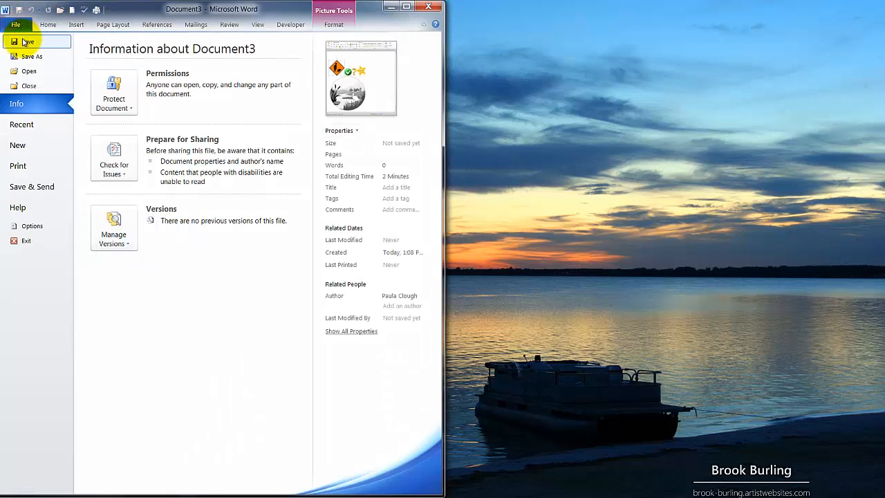
left_click(27, 72)
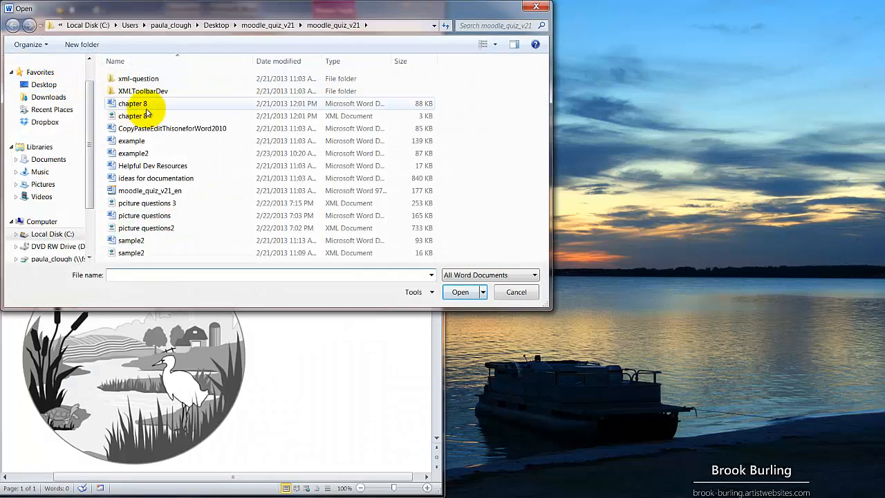
double_click(134, 157)
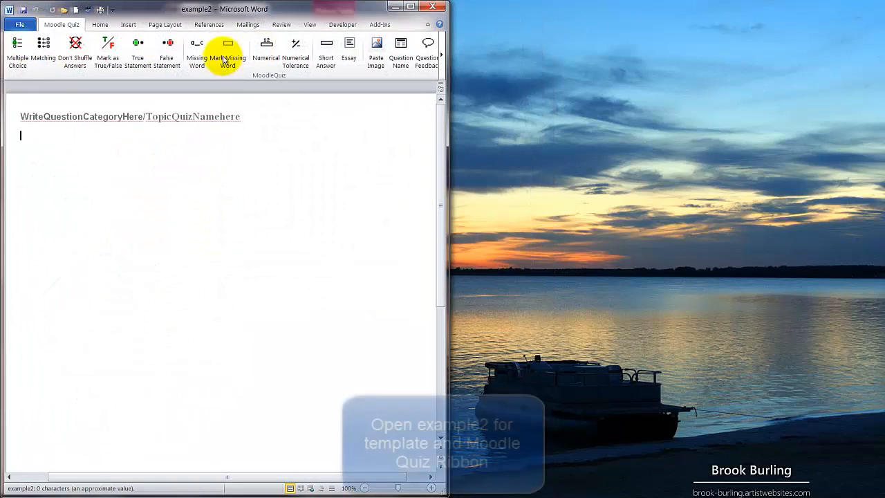
left_click_drag(297, 14, 884, 8)
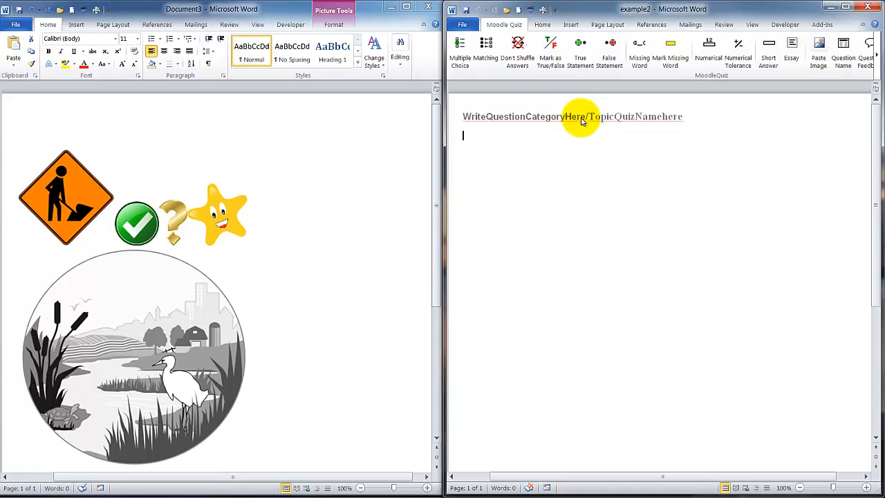
Step: Save the example2 template as a new Word document named "picture quest" in the same folder
left_click(463, 25)
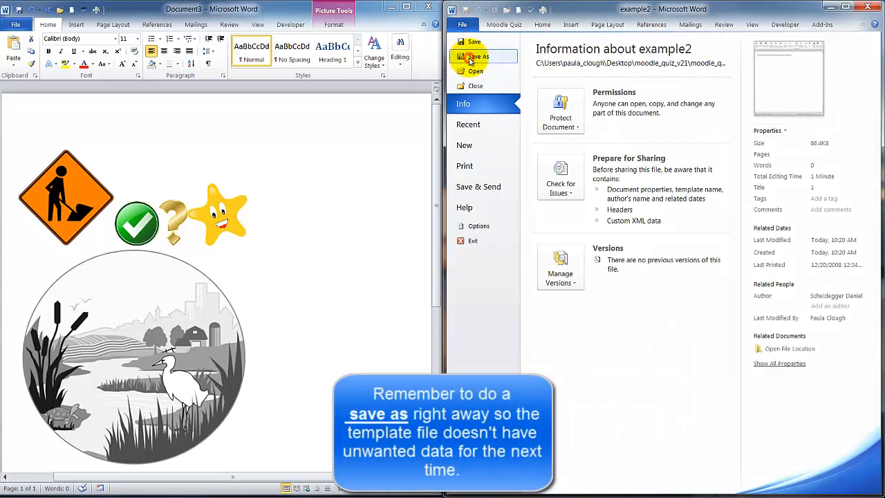
left_click(469, 59)
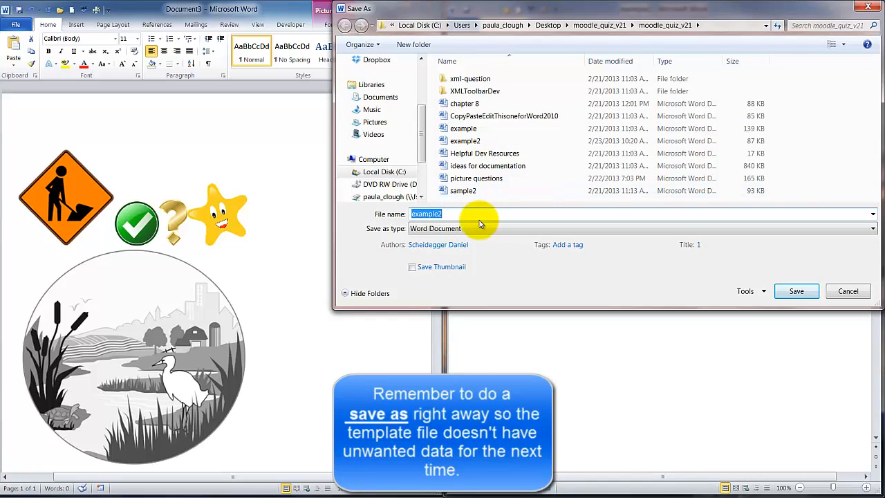
type("pictur")
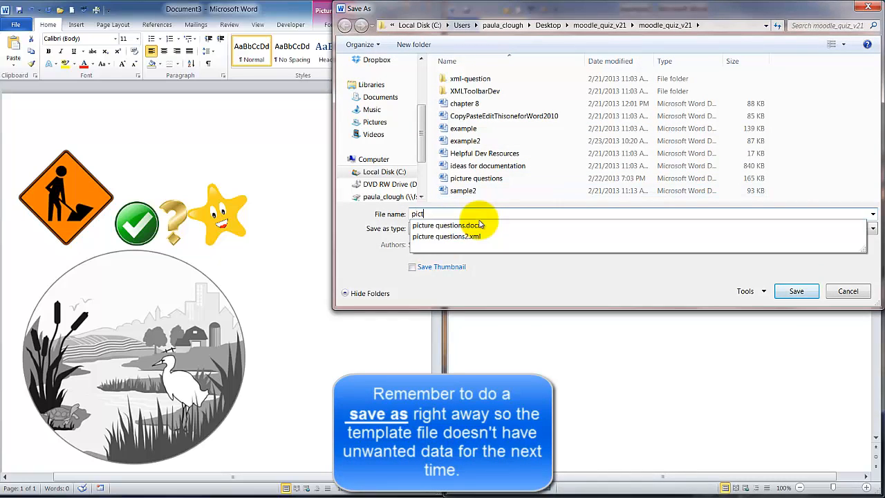
key("BackSpace")
key("BackSpace")
type("ure e")
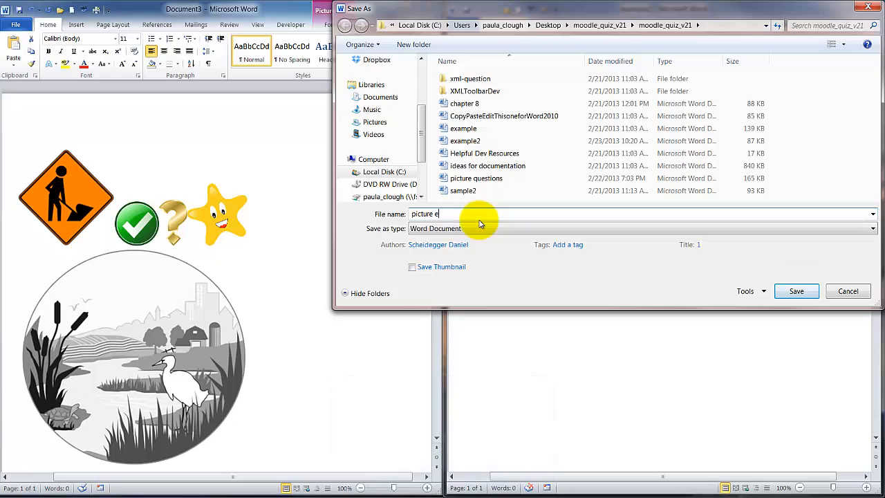
key("BackSpace")
type("ques")
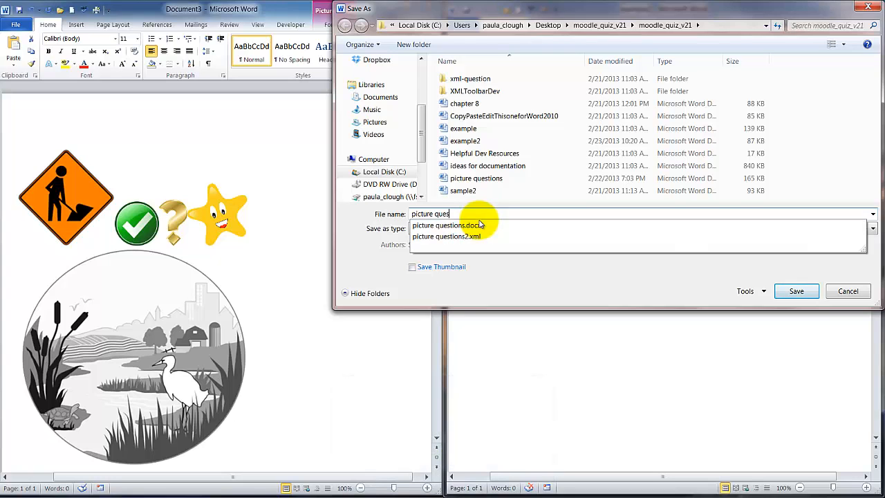
type("t")
key("Return")
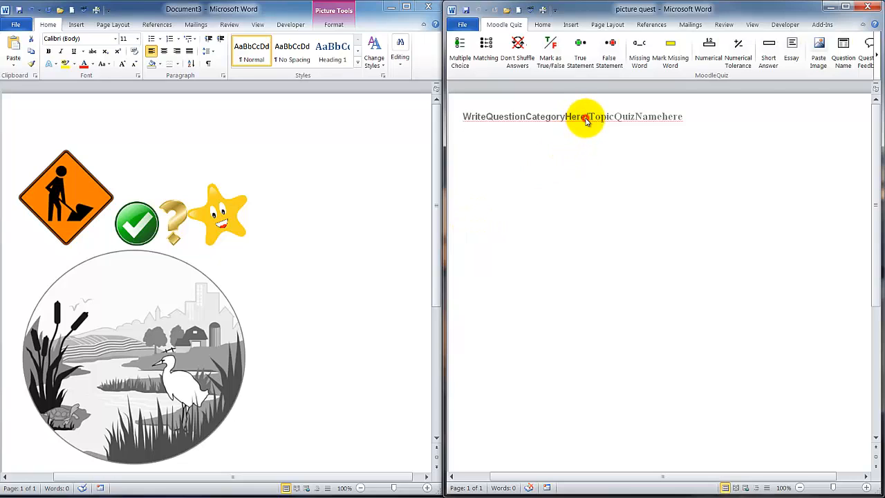
Step: Change the header's category and quiz name to "Picture Questions/video" and return to the document body
double_click(585, 119)
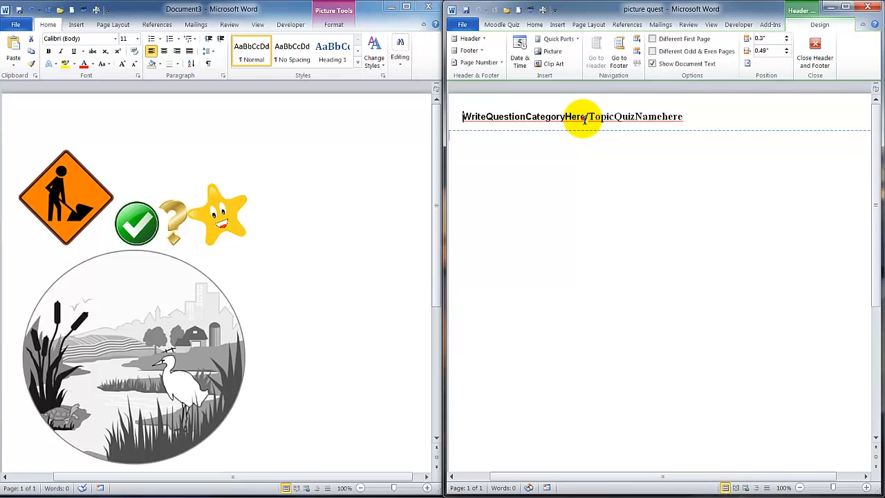
left_click_drag(583, 119, 464, 119)
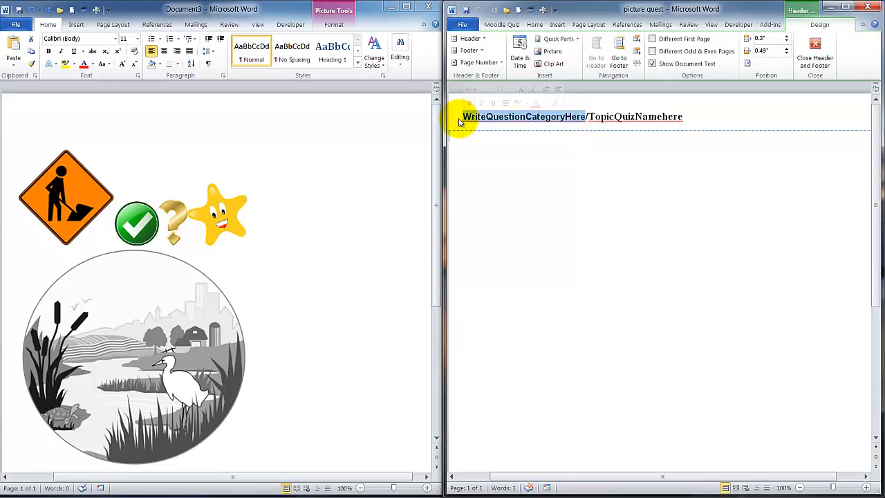
type("Picture Questions")
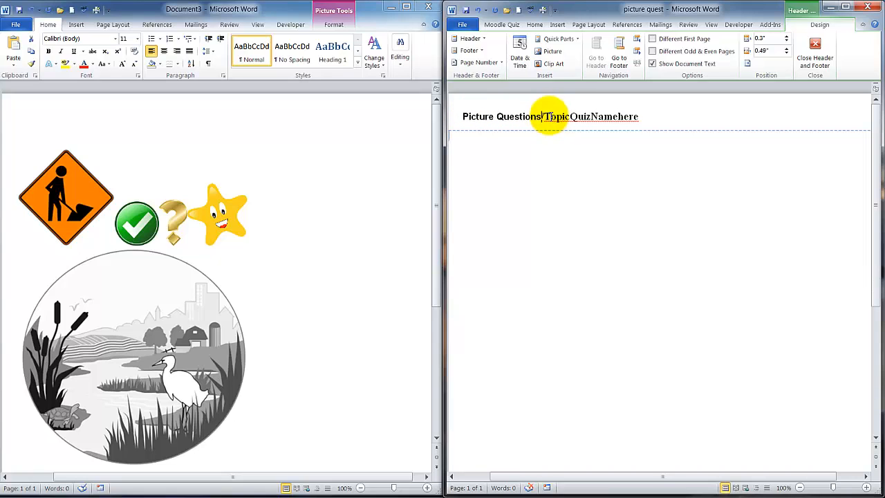
left_click_drag(544, 118, 639, 122)
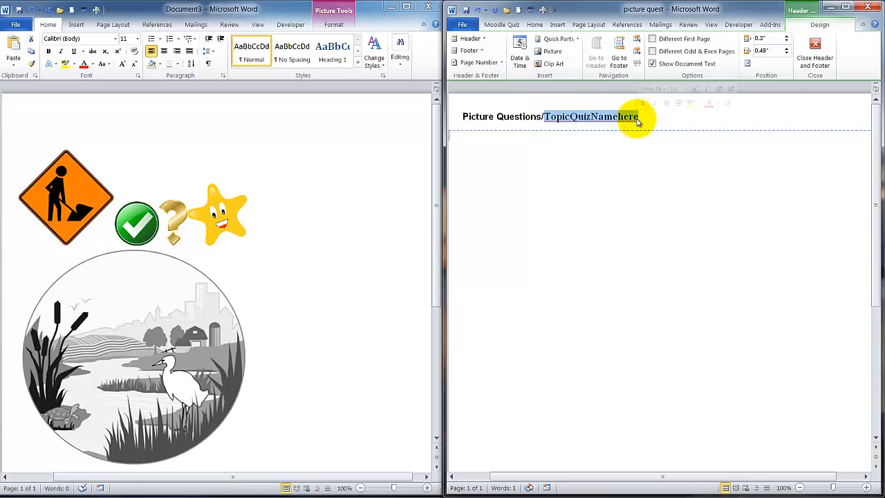
type("vide")
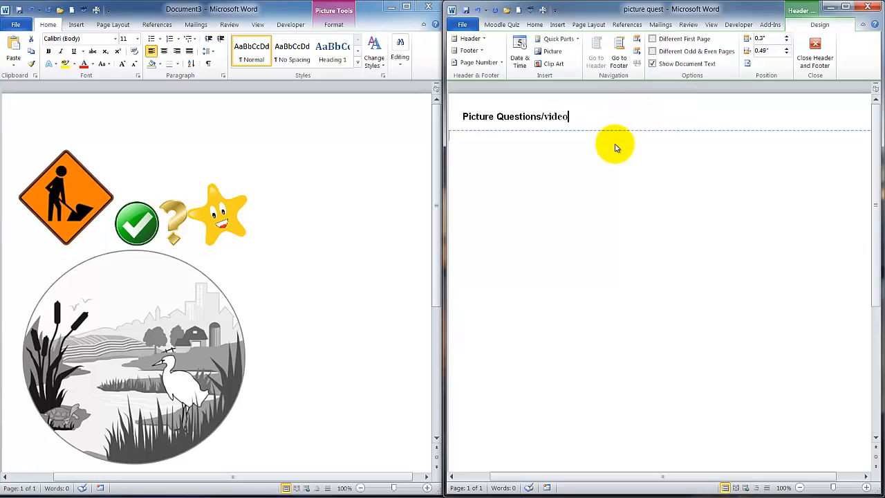
double_click(482, 174)
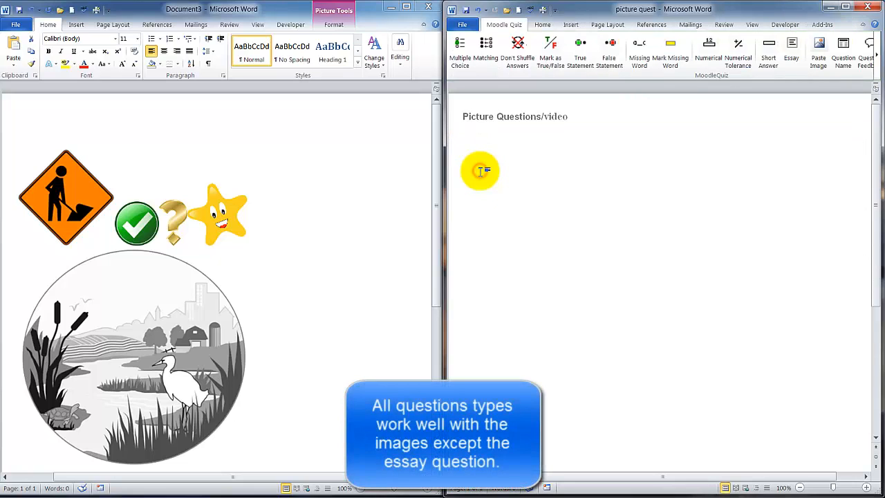
Step: Add a multiple choice question reading "This is a picture of…" in place of the placeholder text
left_click(464, 62)
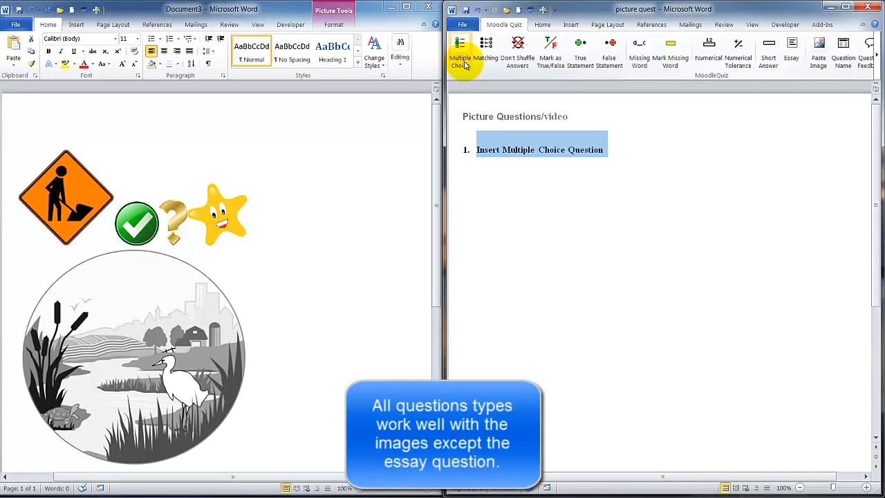
left_click(606, 151)
left_click_drag(605, 150, 489, 159)
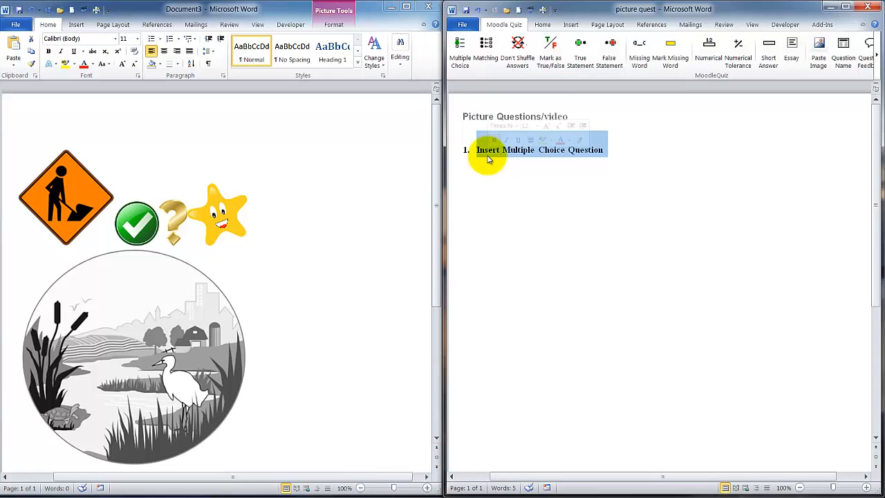
type("This")
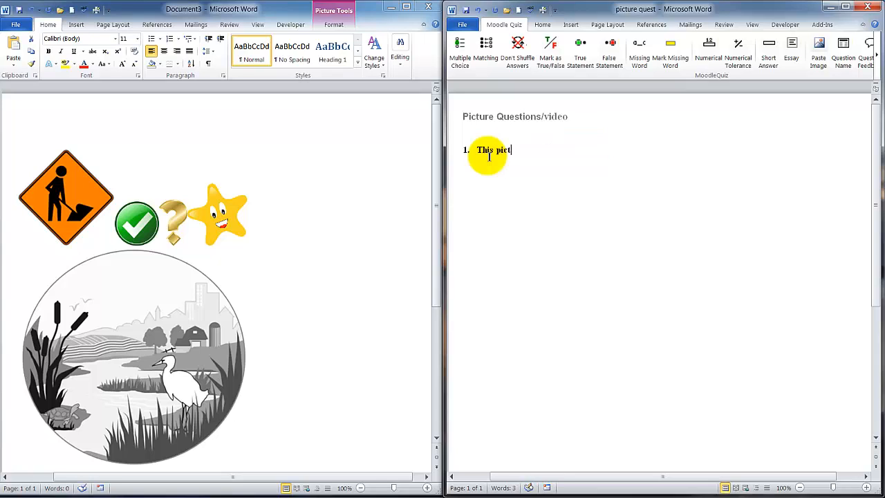
type(" is a pict")
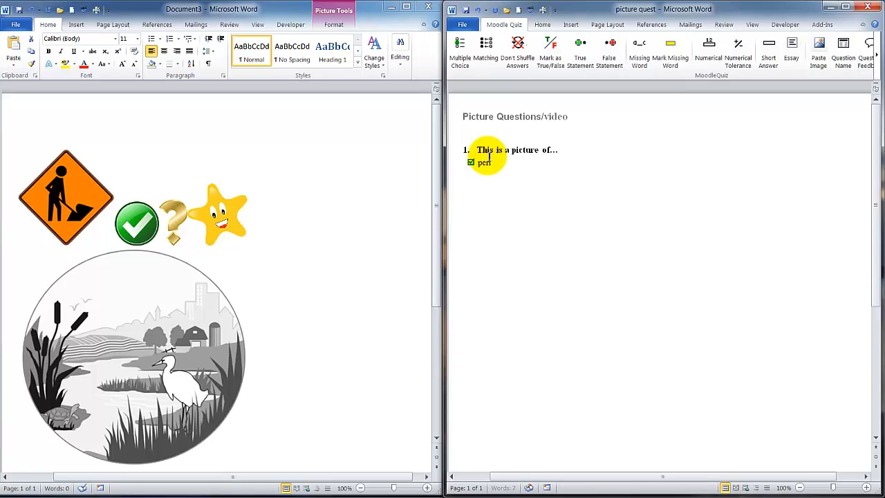
Step: Enter the answer choices Period, Exclamation Mark, Question Mark and Quotation Mark under the question
type("d")
key("Return")
type("Excal")
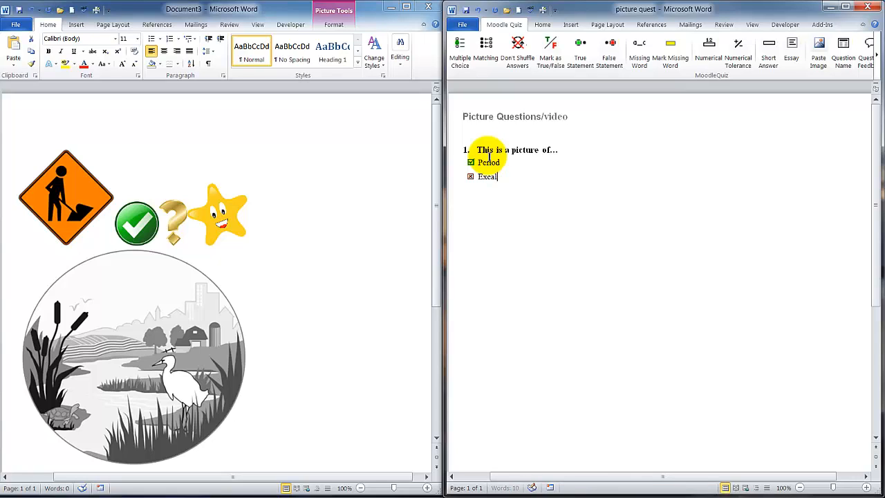
key("BackSpace")
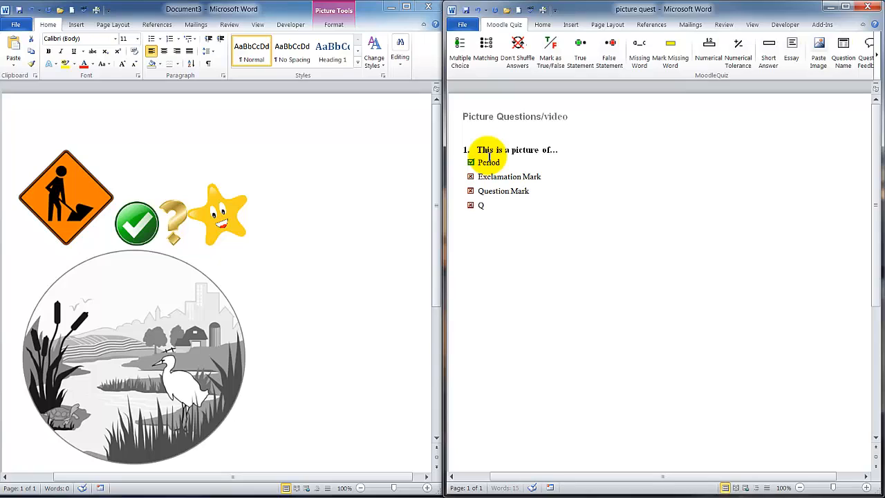
key("BackSpace")
key("BackSpace")
type("Ma")
Step: Mark the Period answer as false and the Question Mark answer as true
left_click(493, 165)
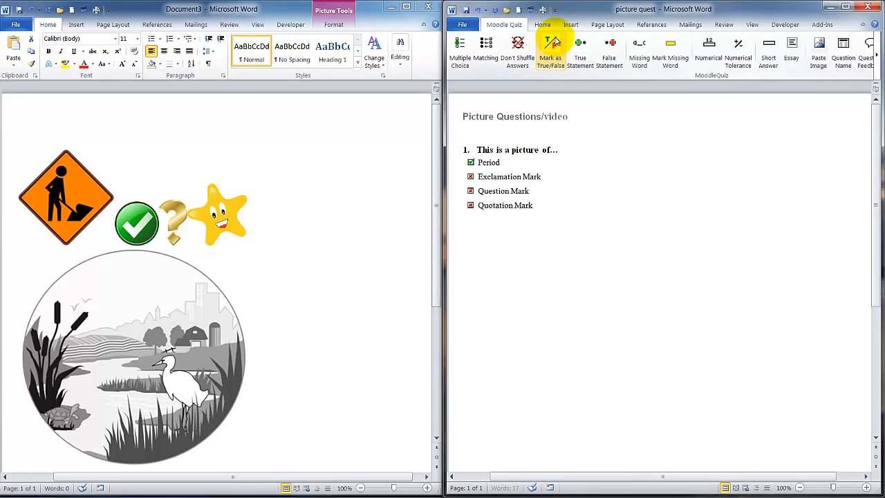
left_click(554, 43)
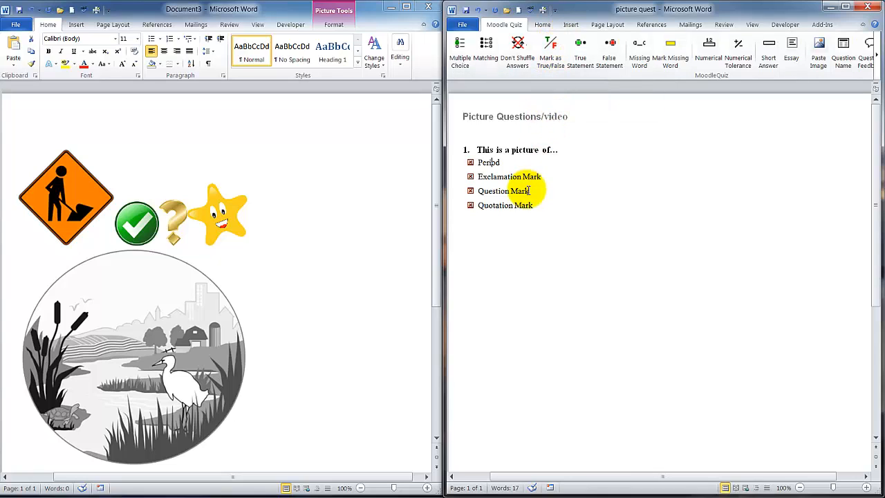
left_click(515, 57)
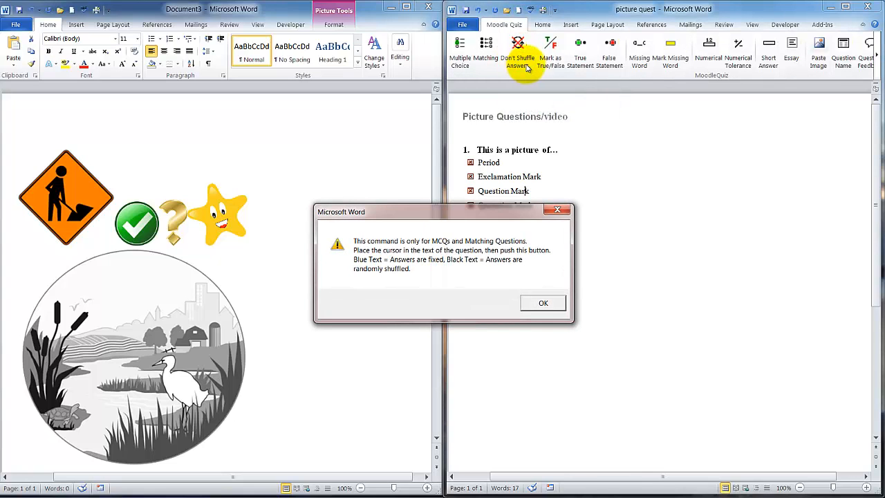
left_click(547, 303)
left_click(550, 50)
left_click(528, 190)
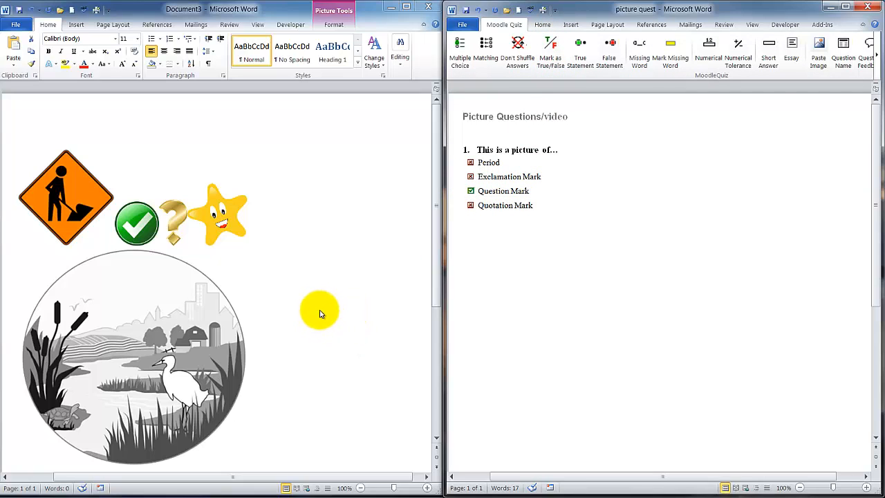
Step: Copy the question mark picture from the picture document and paste it as an image after the "This is a picture of…" question text
left_click(173, 224)
left_click(172, 224)
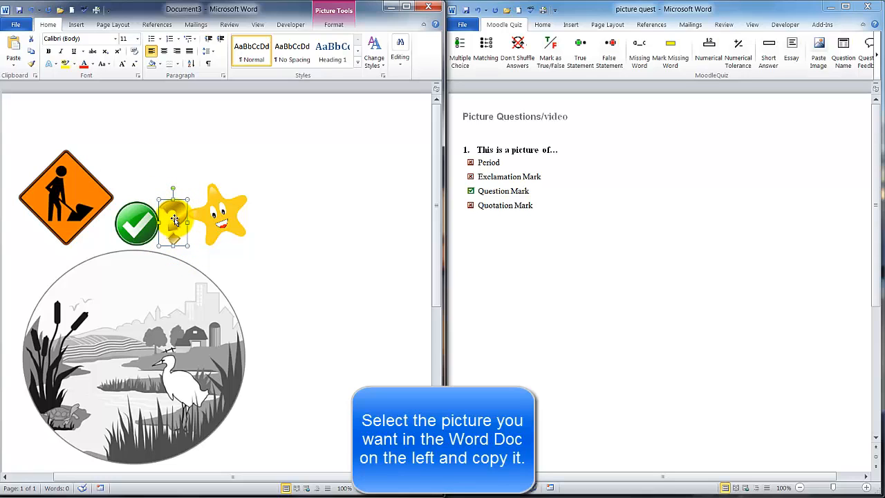
right_click(175, 220)
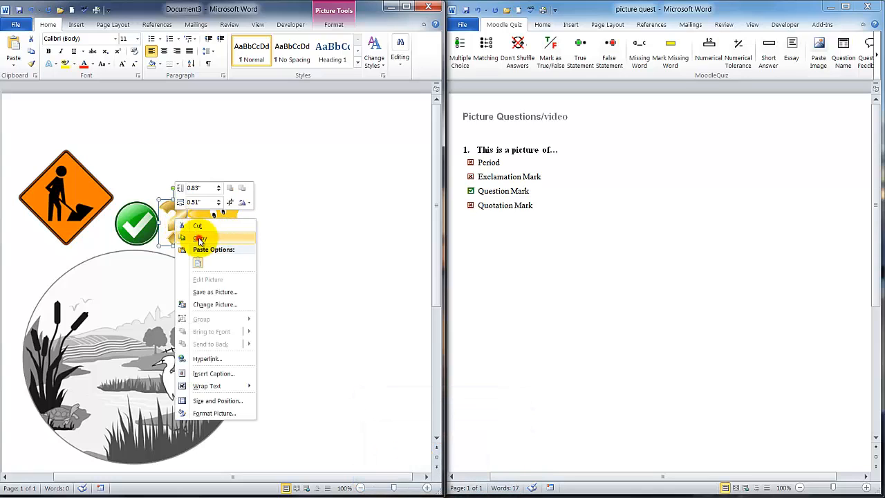
left_click(199, 238)
left_click(564, 150)
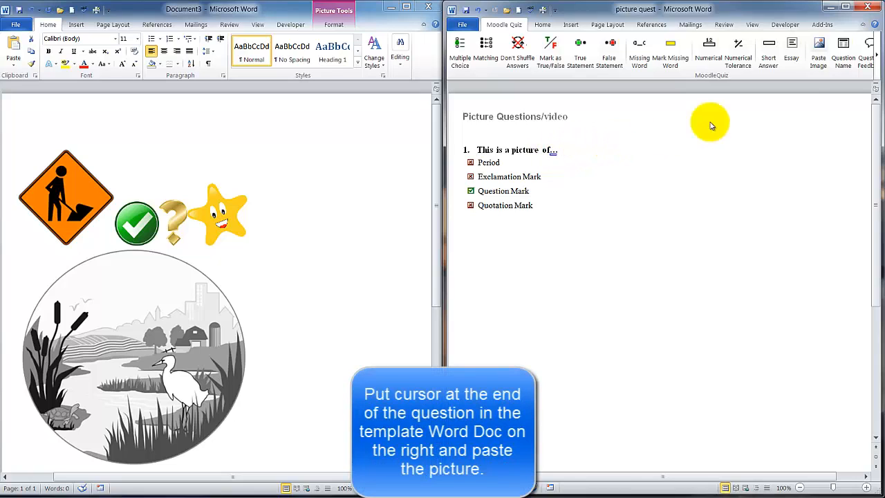
left_click(821, 54)
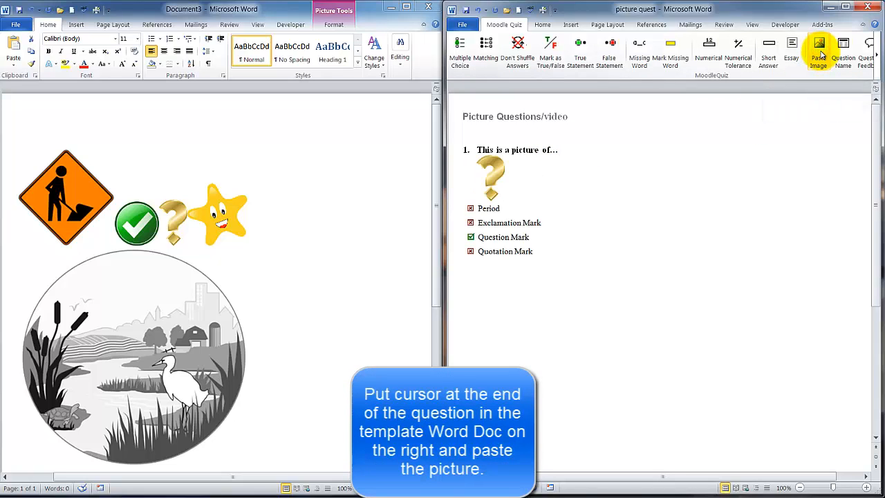
left_click(564, 260)
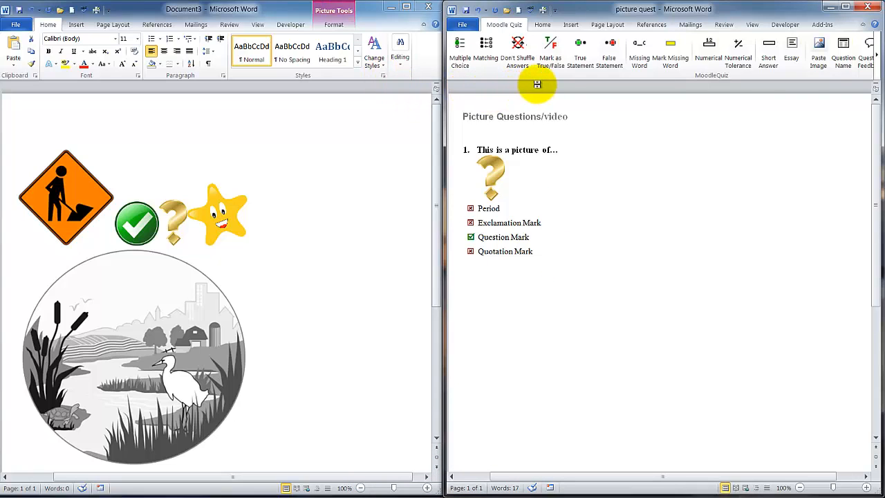
Step: Add a true statement question below question 1 and replace its placeholder text with "This star is smiling."
left_click(583, 71)
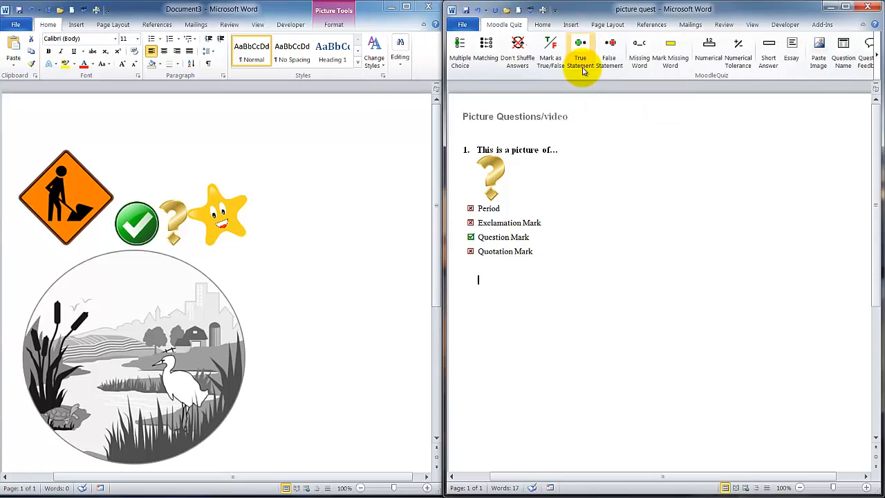
left_click(583, 71)
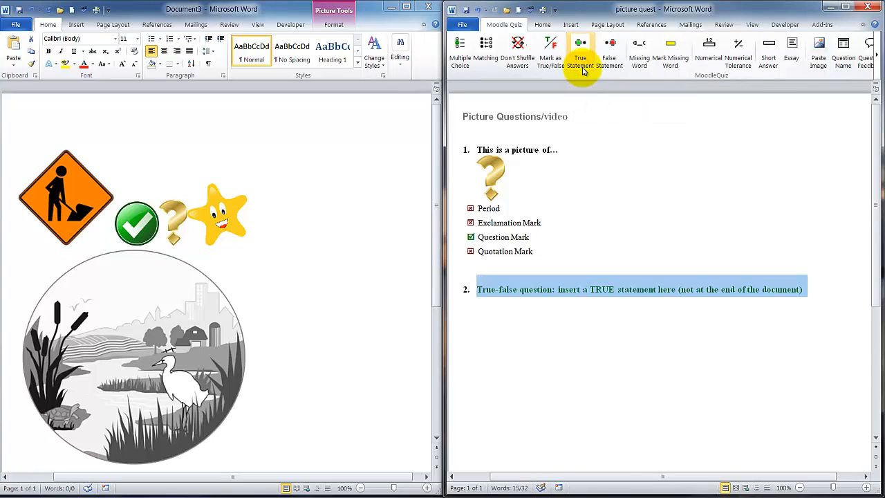
left_click(804, 289)
left_click_drag(803, 289, 477, 297)
type("This star i")
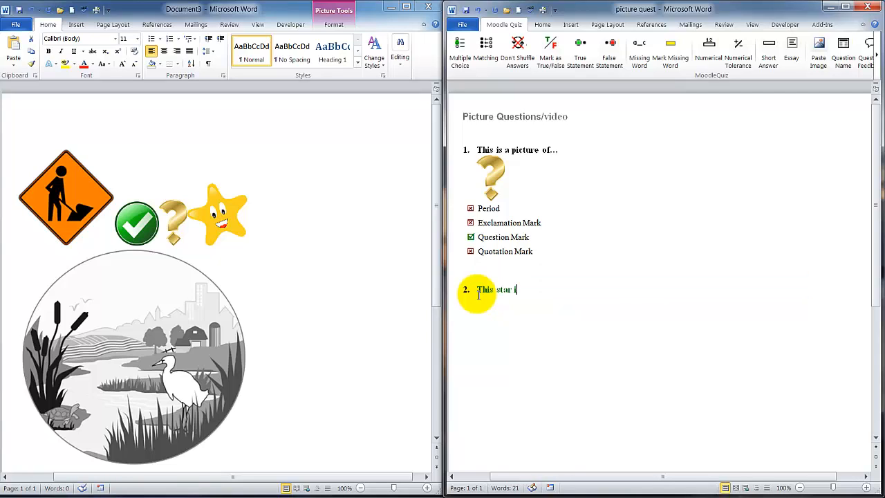
type("s smiling.")
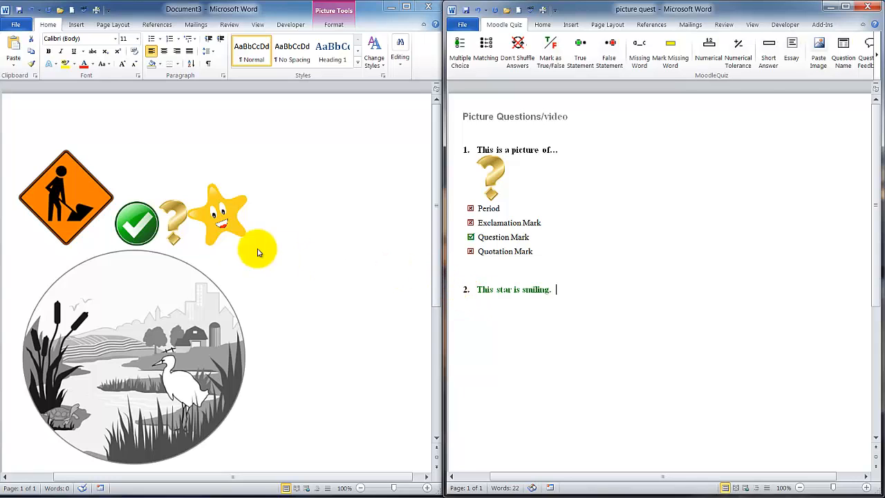
Step: Copy the star picture from the picture document and paste it as an image after "This star is smiling."
left_click(211, 215)
left_click(211, 215)
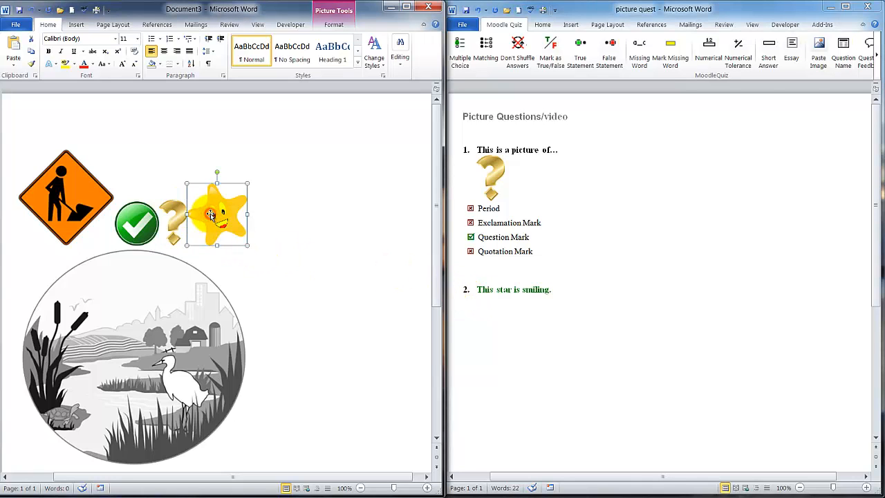
right_click(211, 215)
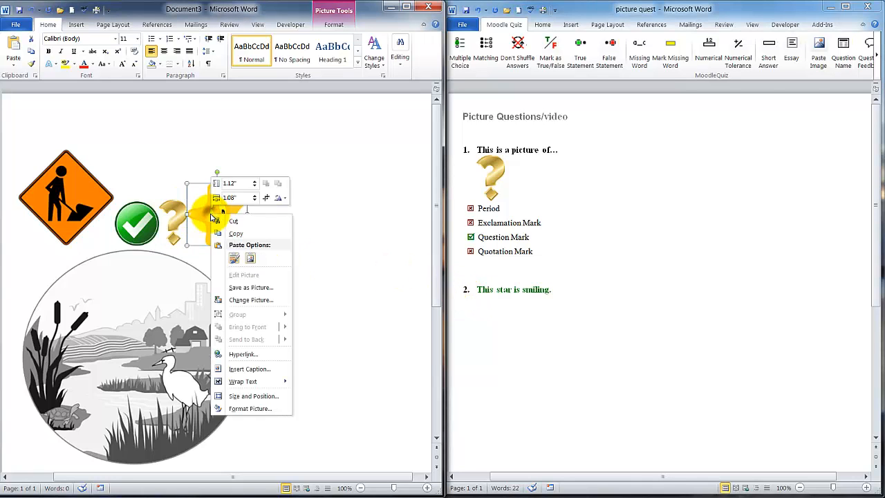
left_click(244, 235)
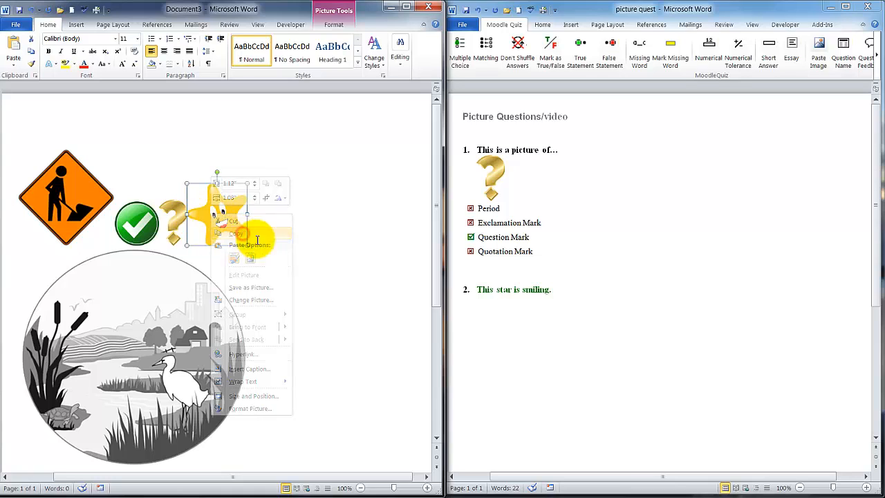
left_click(559, 291)
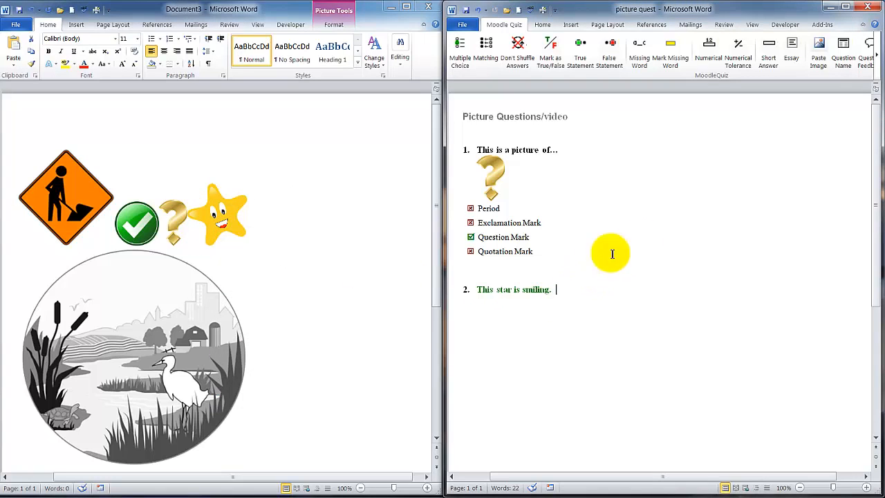
left_click(818, 58)
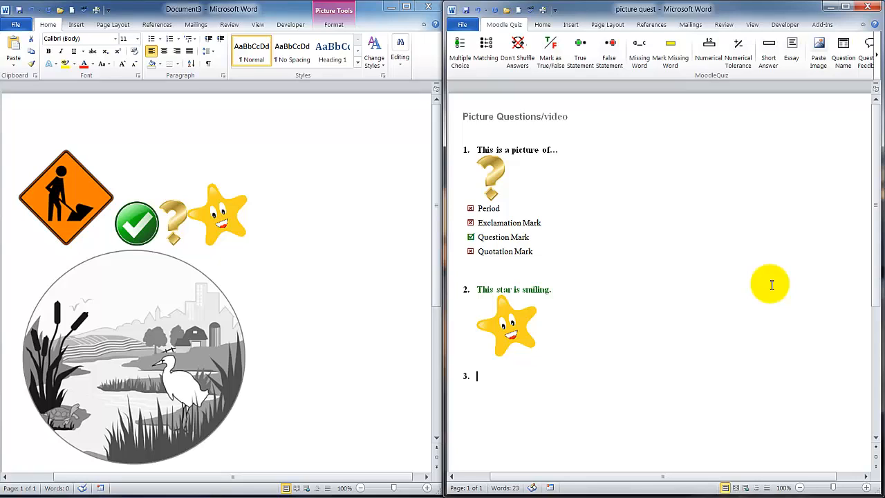
Step: Add a false statement question reading "This star is frowning." and paste the copied star image after its text
left_click(612, 62)
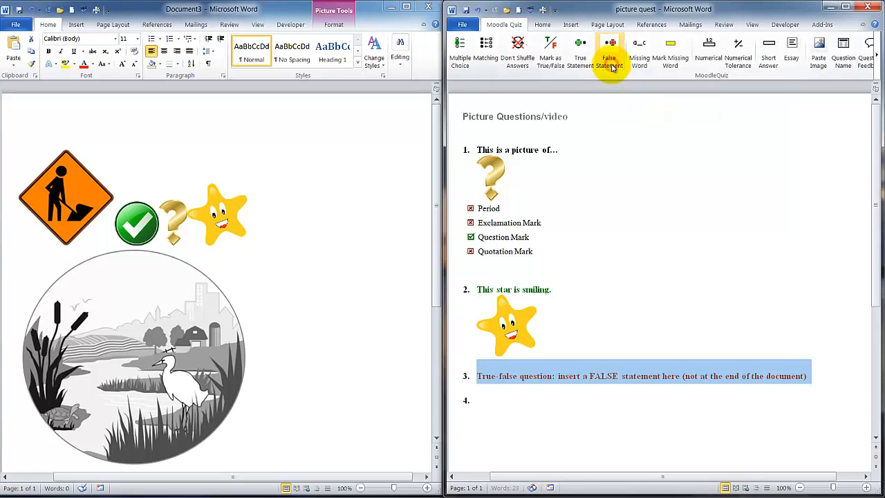
left_click(806, 377)
left_click_drag(805, 377, 443, 375)
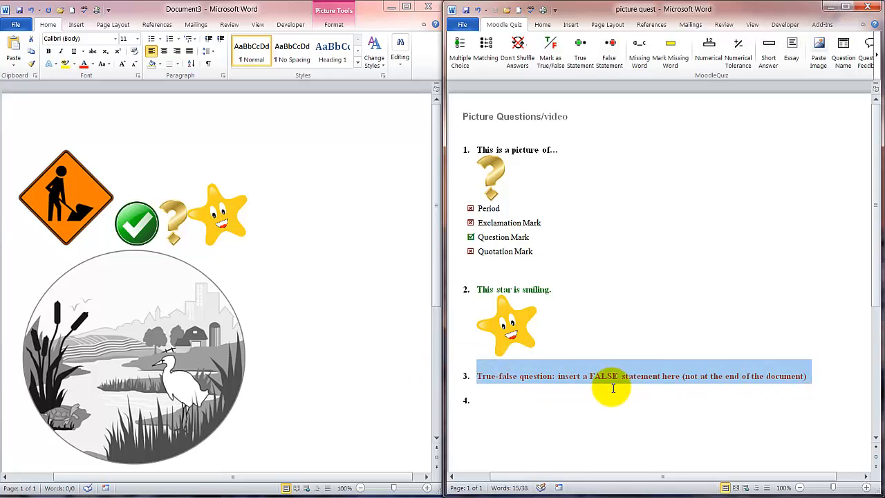
type("This star is frowning.")
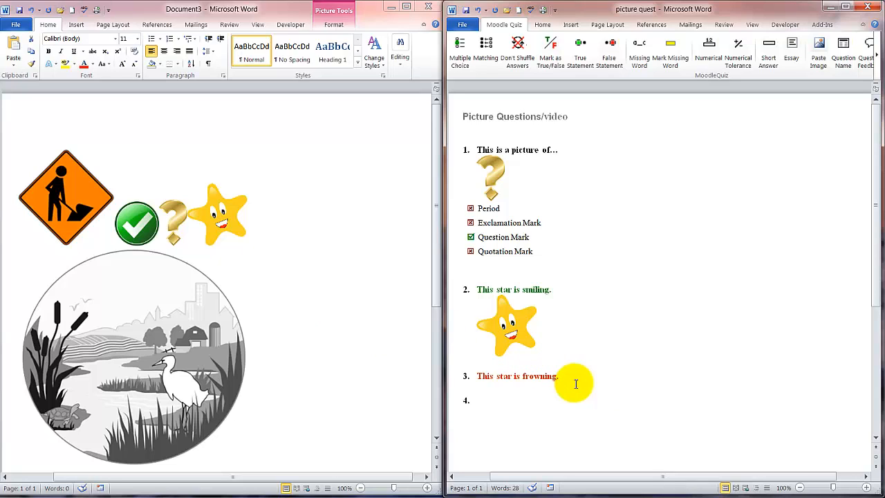
left_click(819, 63)
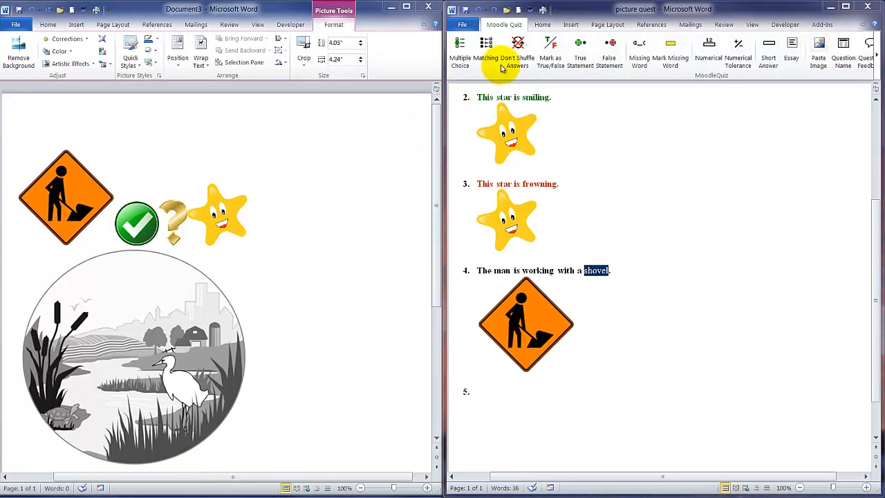
Step: Add a matching question as question 5 reading "Match the following terms with their definitions."
left_click(488, 49)
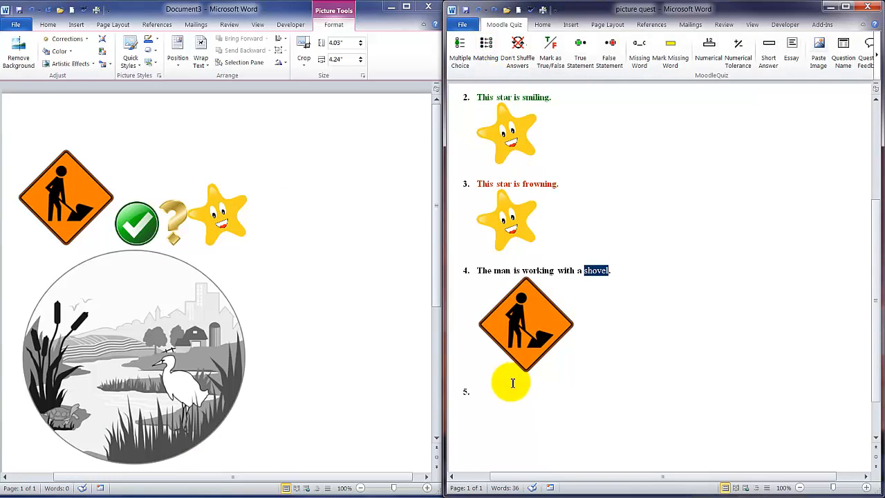
type("Match the following terms wih")
key("BackSpace")
type("th")
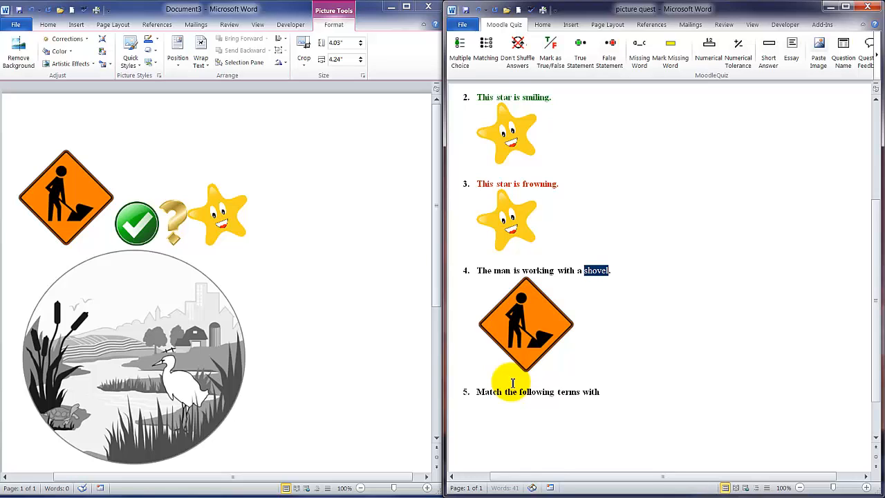
type(" their definitions.")
key("Return")
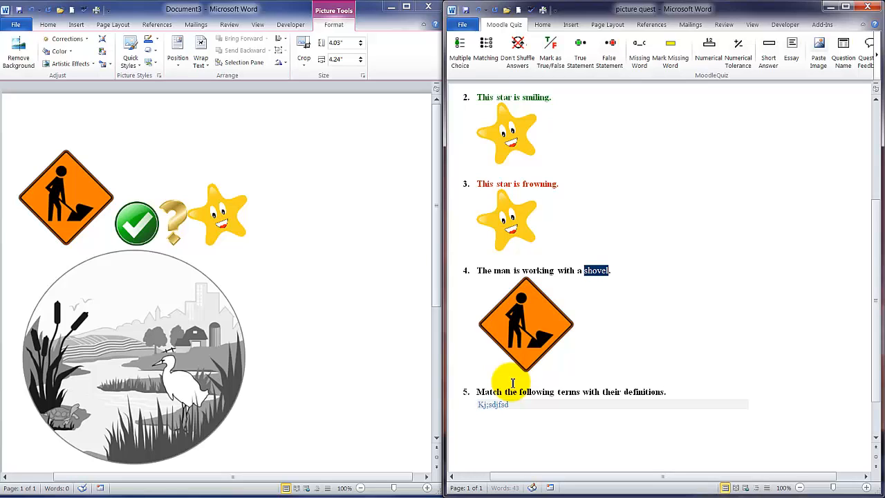
Step: Fill the matching question with four term and definition pairs of random filler text
key("Return")
type("lksjd;kjsd;")
key("Return")
type("lskdksdkl")
key("Return")
type("lkj;lskjdflkj")
key("Return")
type("lskjdf;lkjsd;fklj")
key("Return")
type("lksd;lksdflk")
key("Return")
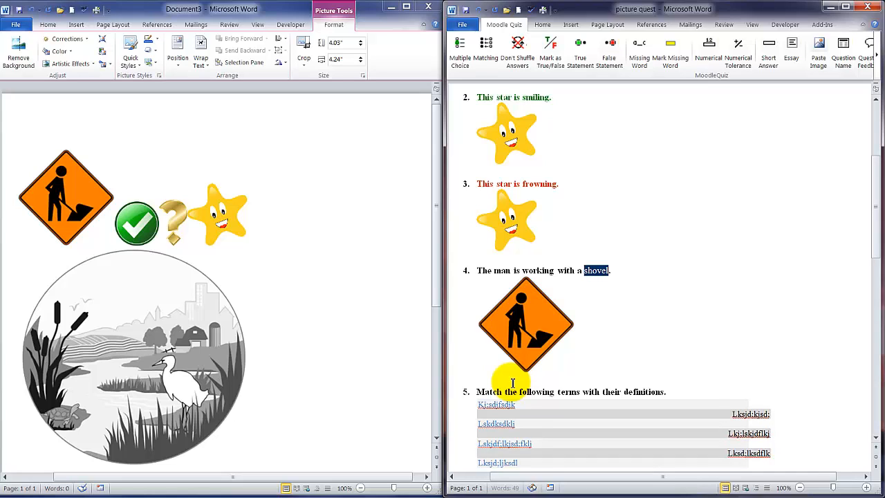
type("lksjd;ljksdl")
key("Return")
type("lkj;lkjk")
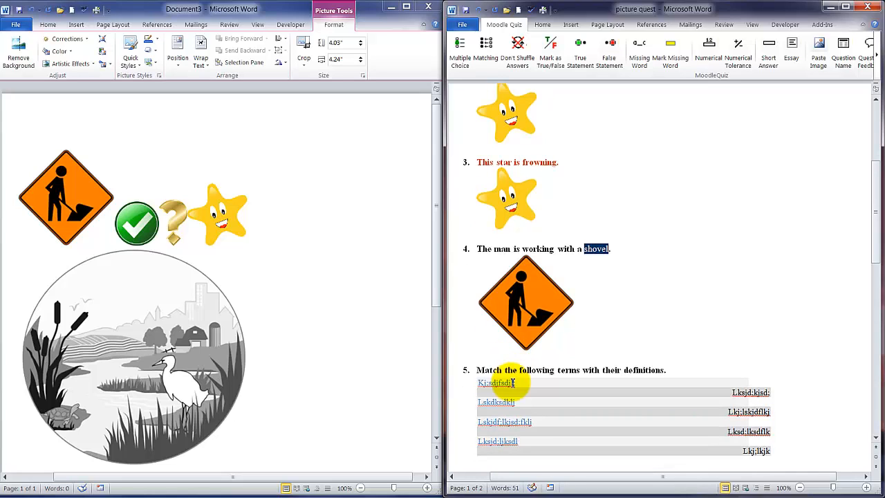
Step: Copy the green check mark picture and paste it as an image after the matching question's text, above the term pairs
left_click(482, 463)
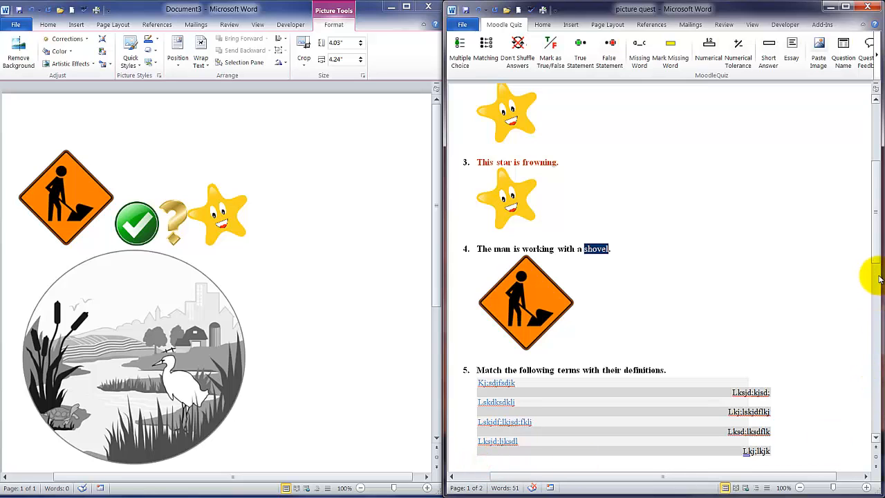
left_click_drag(875, 253, 880, 280)
left_click(512, 385)
left_click(485, 456)
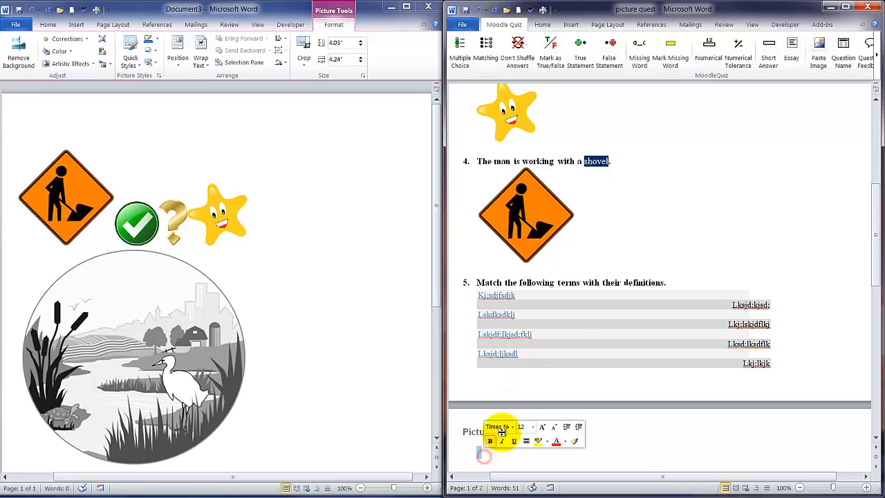
left_click(671, 284)
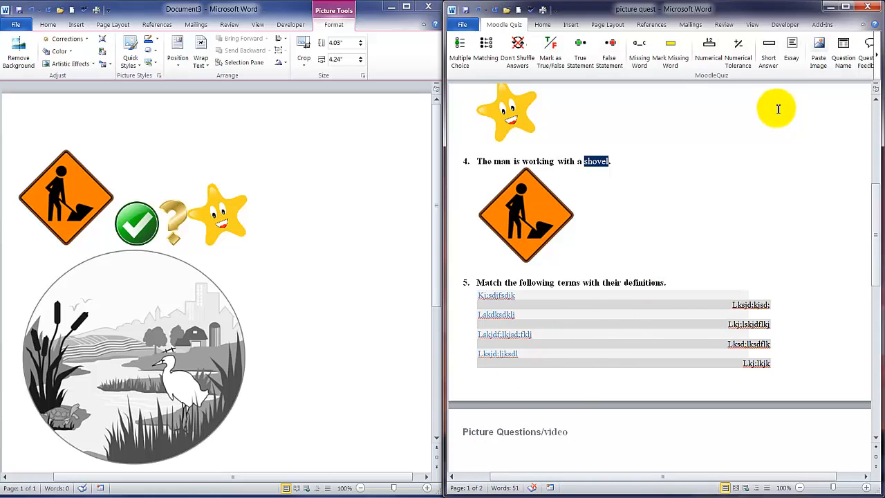
left_click(140, 225)
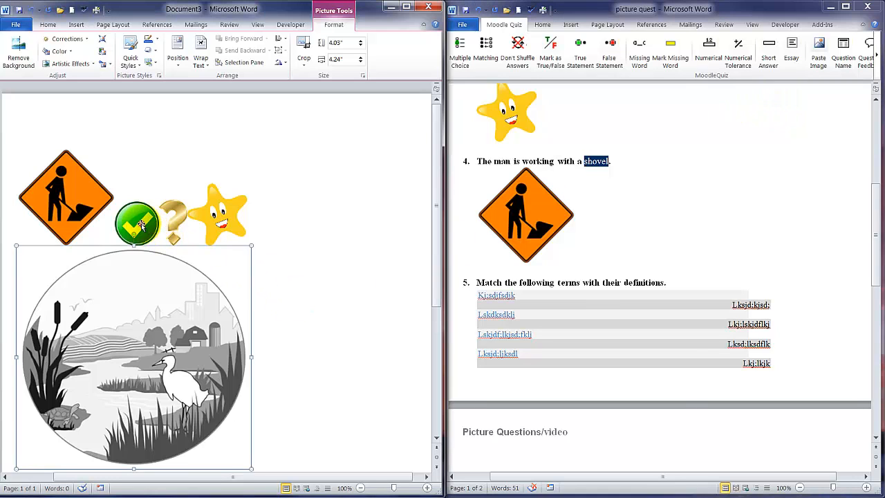
left_click(141, 225)
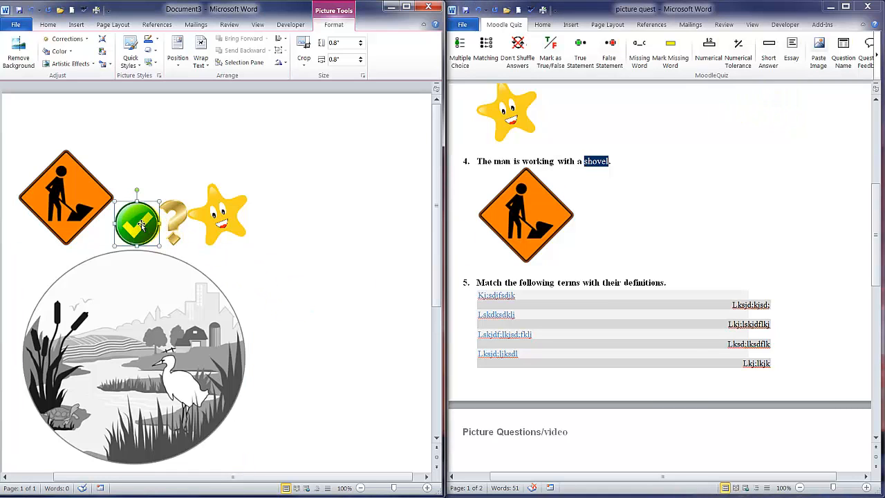
right_click(140, 225)
left_click(165, 244)
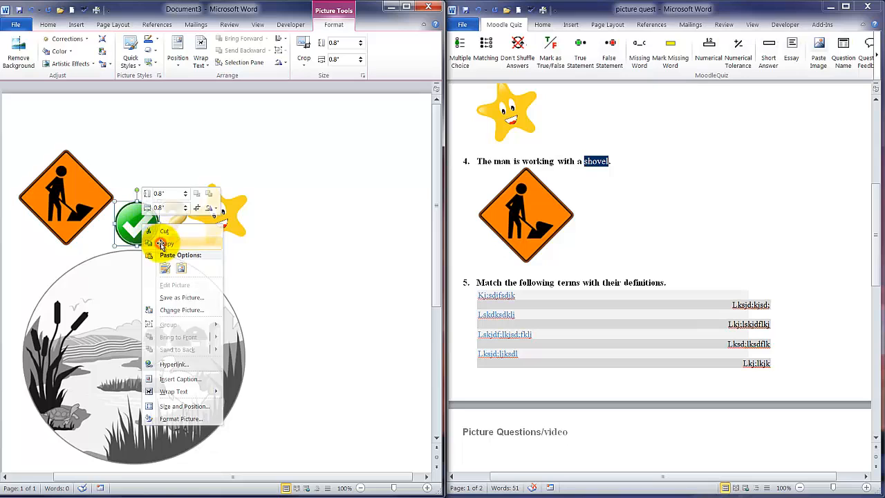
left_click(668, 285)
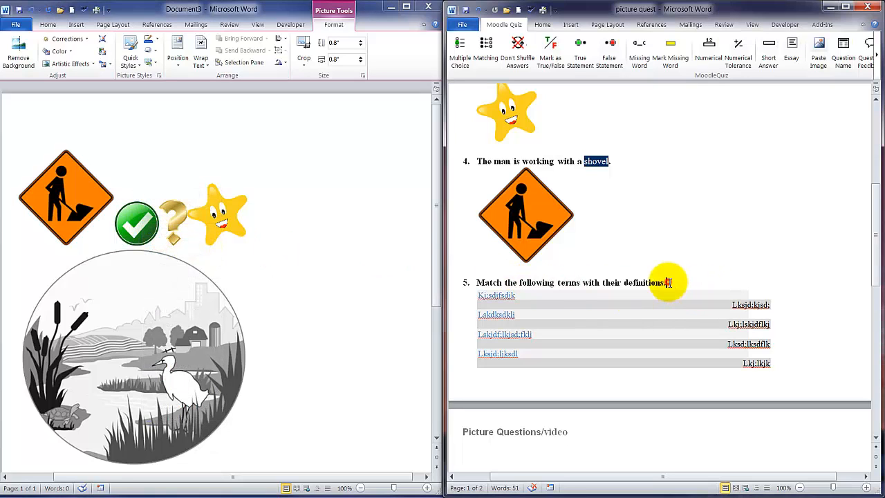
left_click(818, 61)
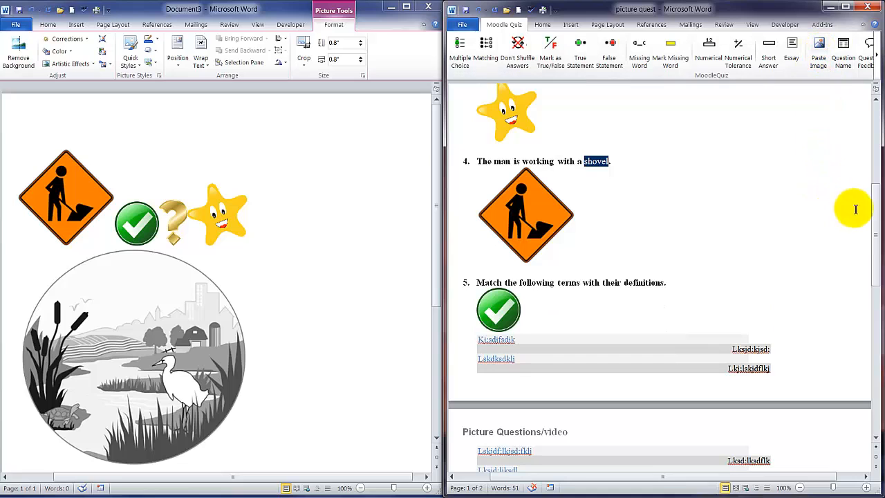
Step: Add a numerical question reading "How many stars are there?" with the answer 4
left_click_drag(875, 223, 867, 291)
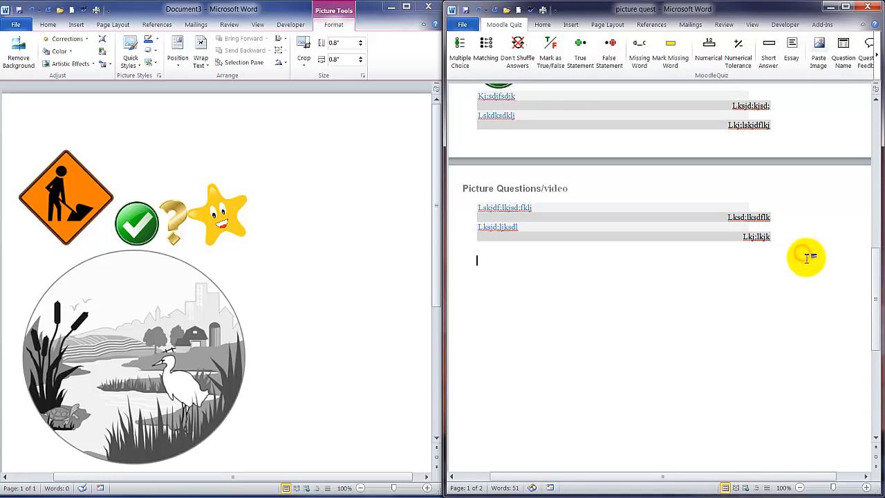
left_click(710, 55)
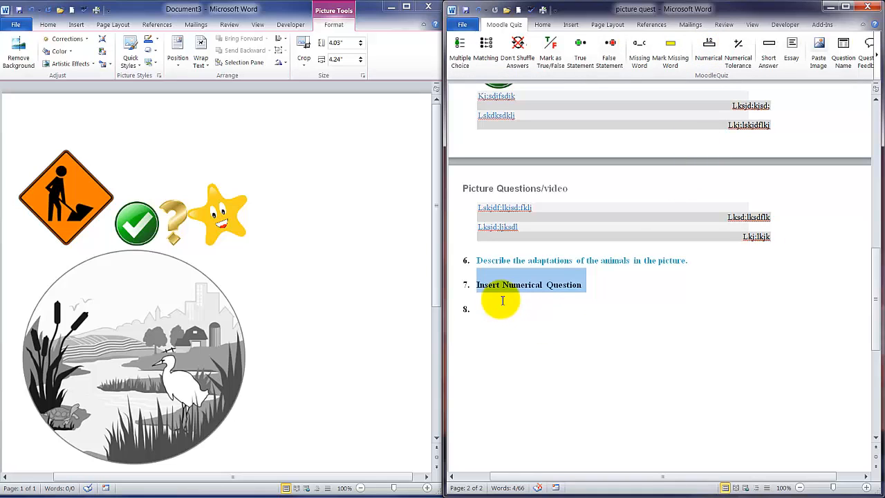
type("How m")
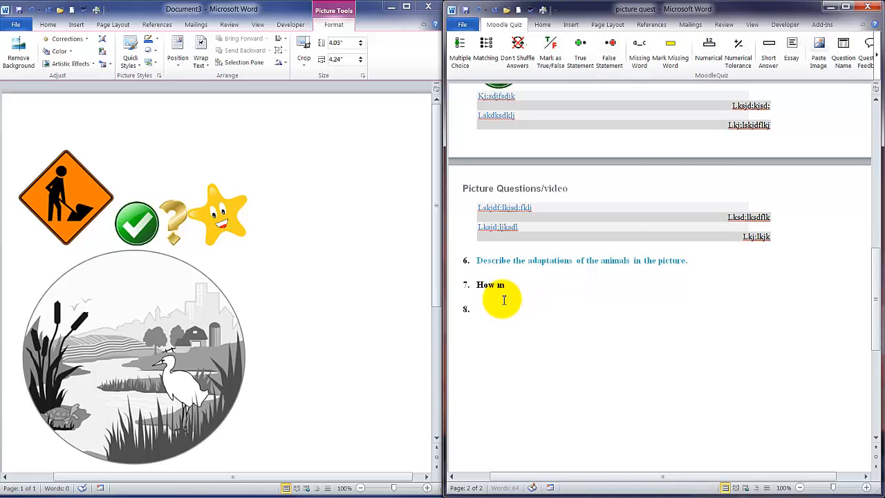
type("any stars are there?")
key("shift+Return")
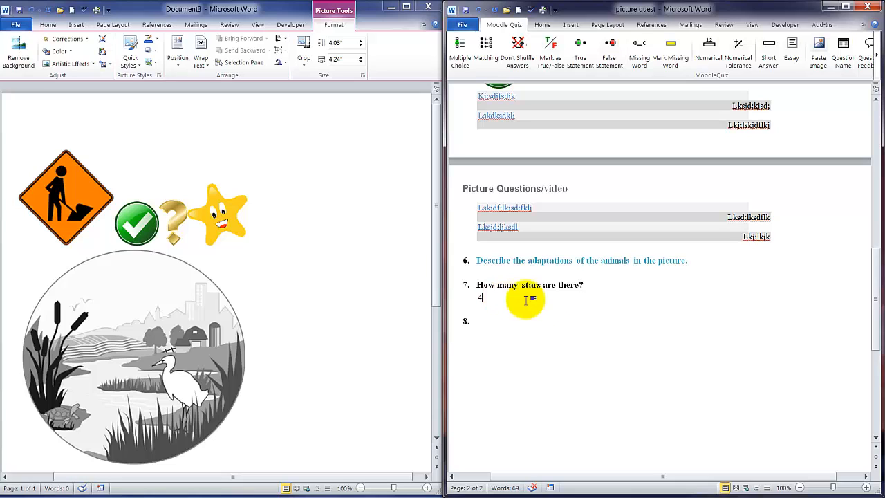
Step: Copy the star picture and paste it as an image four times after the "How many stars are there?" question text
left_click(583, 284)
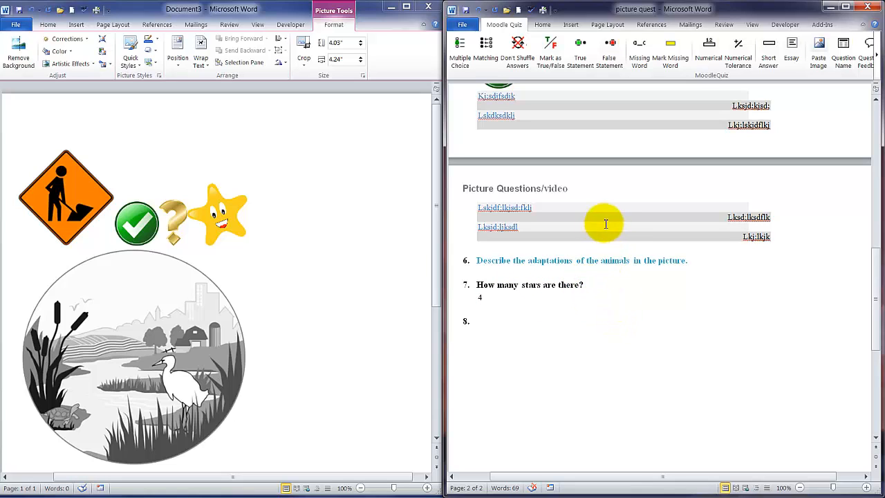
left_click(230, 219)
left_click(230, 218)
right_click(232, 218)
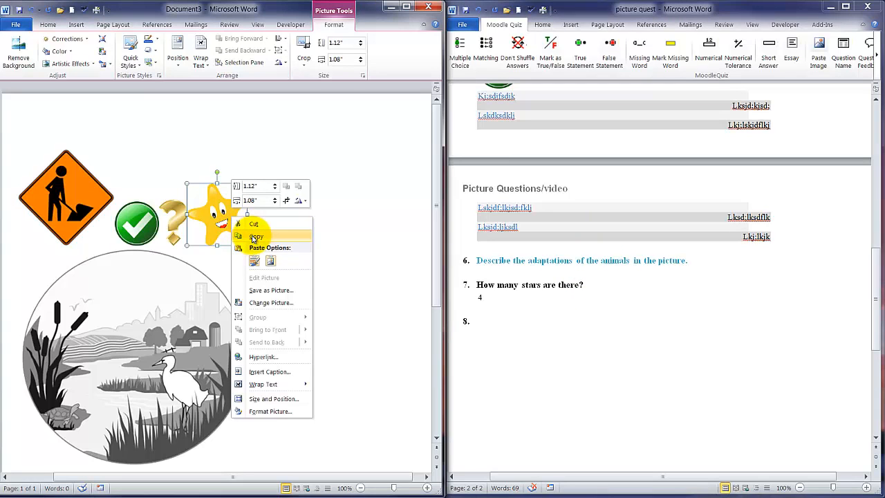
left_click(254, 237)
left_click(587, 284)
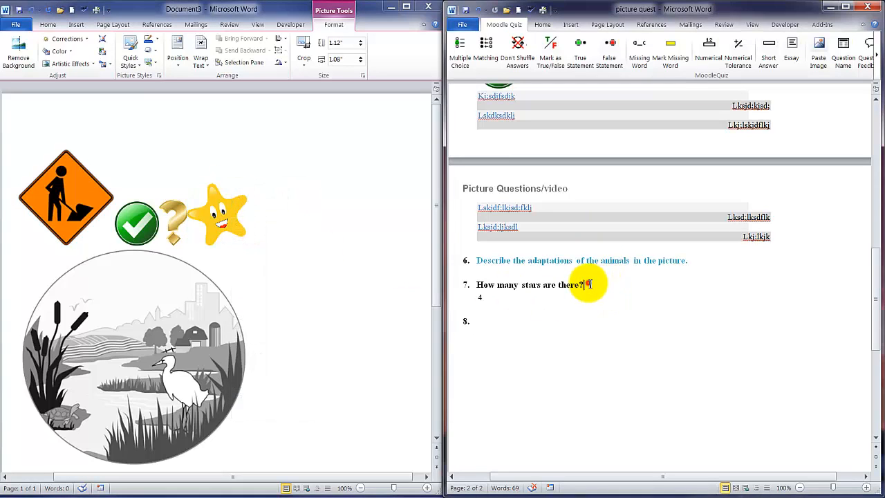
left_click(820, 48)
left_click(820, 49)
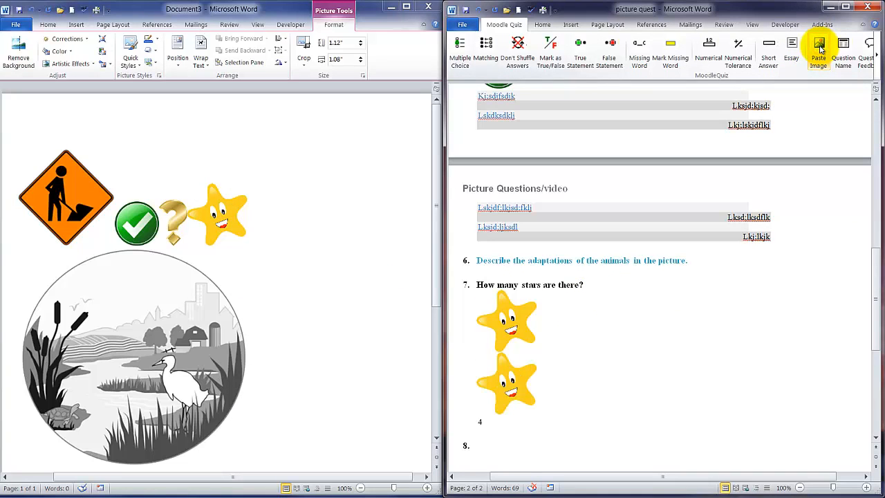
left_click(820, 48)
left_click(820, 49)
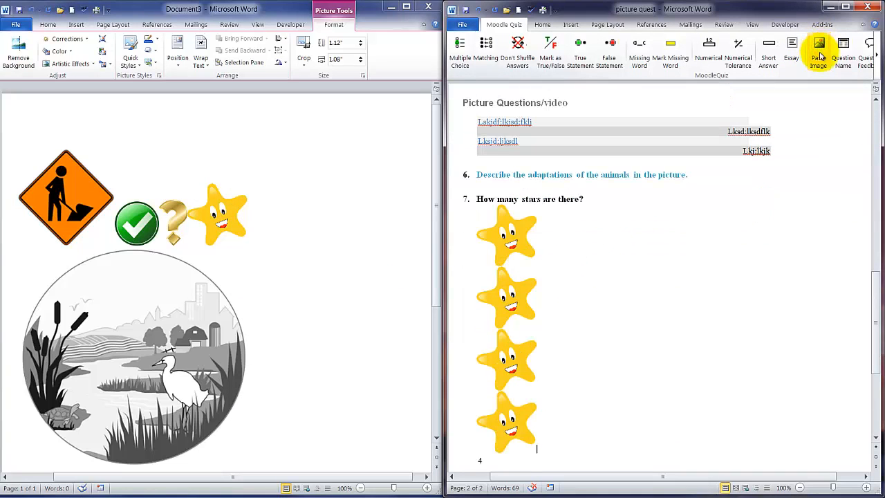
Step: Remove the paragraph breaks between the four star pictures in the "How many stars are there?" question so they sit in one row
left_click(547, 239)
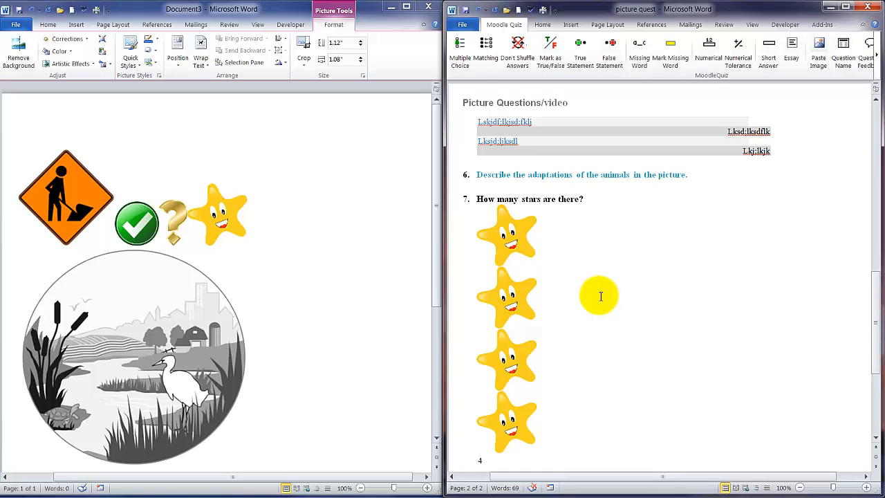
key("Delete")
left_click(612, 253)
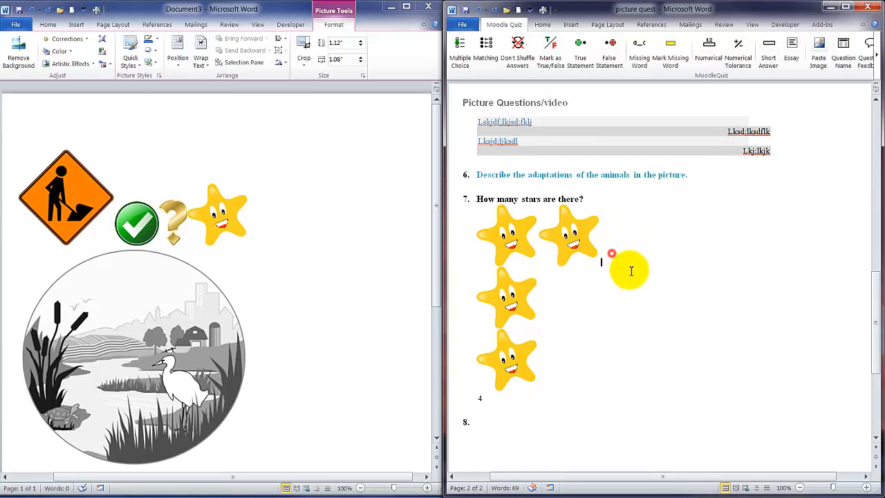
key("Delete")
left_click(684, 251)
key("Delete")
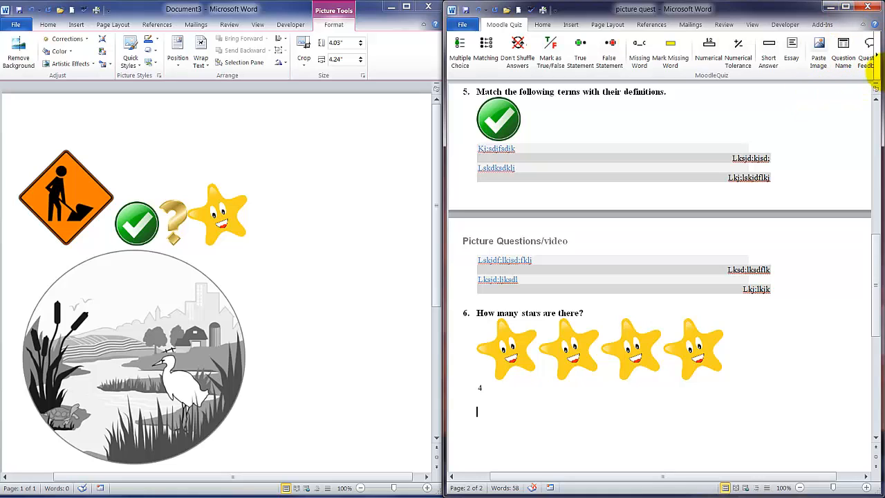
Step: Maximize the picture quest document window and run the Moodle quiz layout check on the questions
left_click(848, 8)
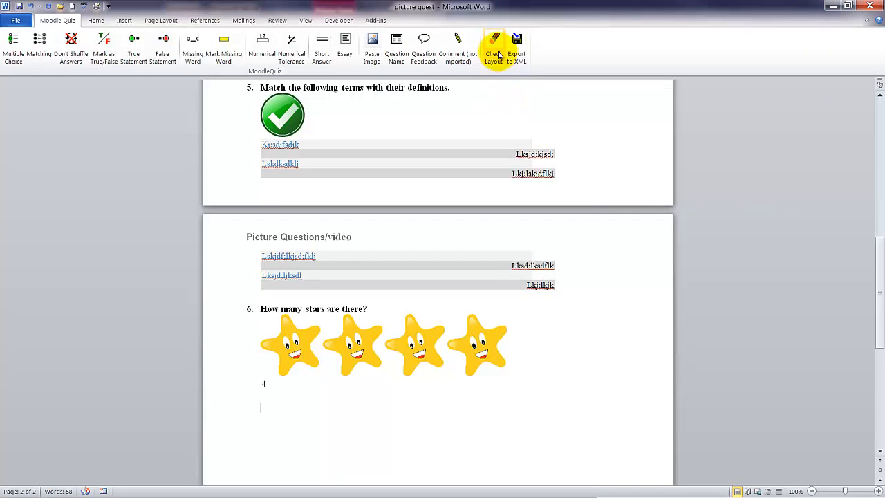
left_click(498, 55)
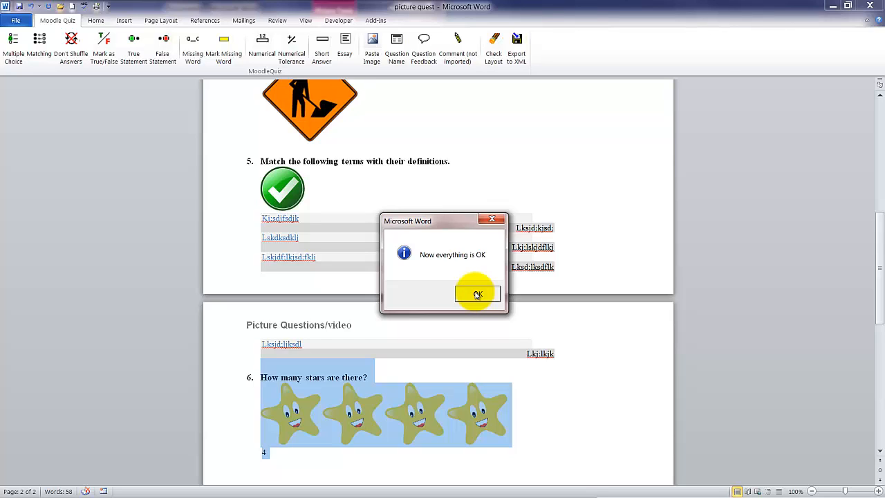
left_click(477, 294)
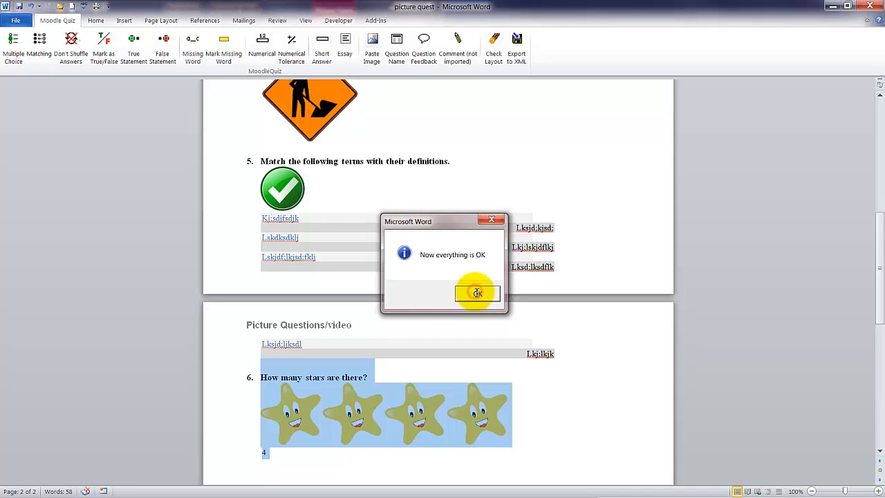
Step: Export the quiz to Moodle XML in the moodle_quiz_v21 folder under the file name "picture quest1"
left_click(520, 45)
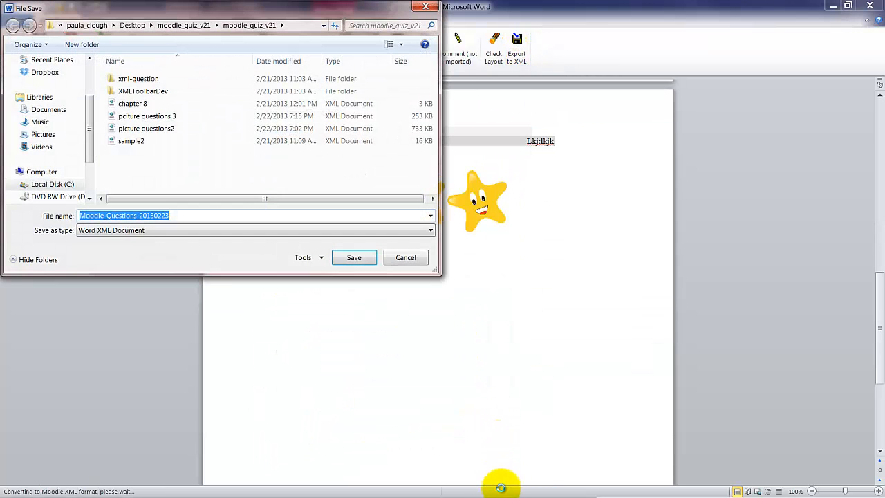
left_click_drag(171, 216, 50, 220)
type("p")
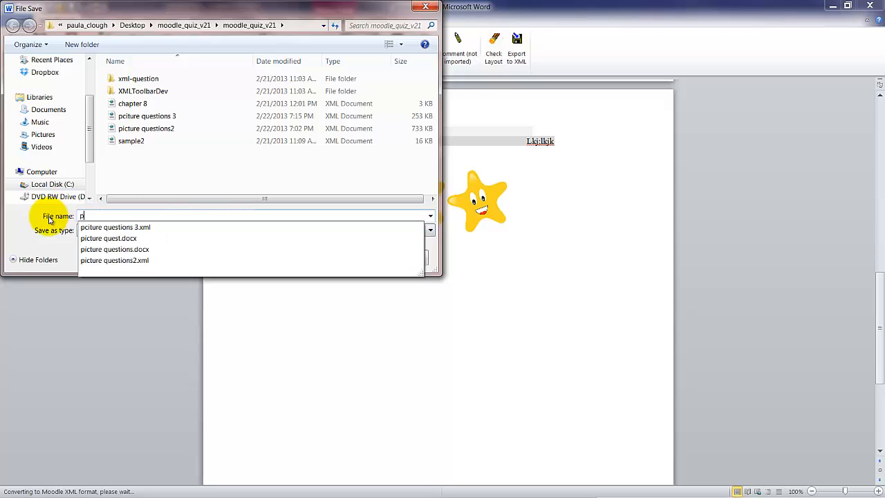
type("icture qest")
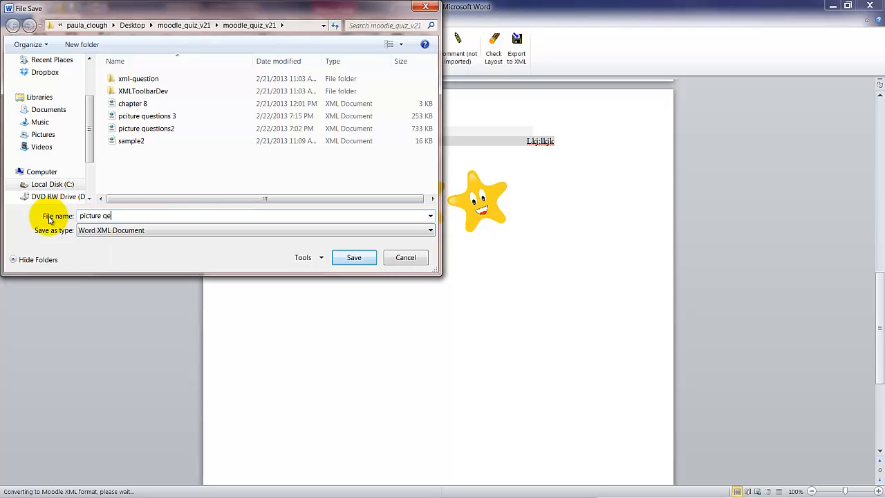
key("BackSpace")
key("BackSpace")
key("BackSpace")
type("uest")
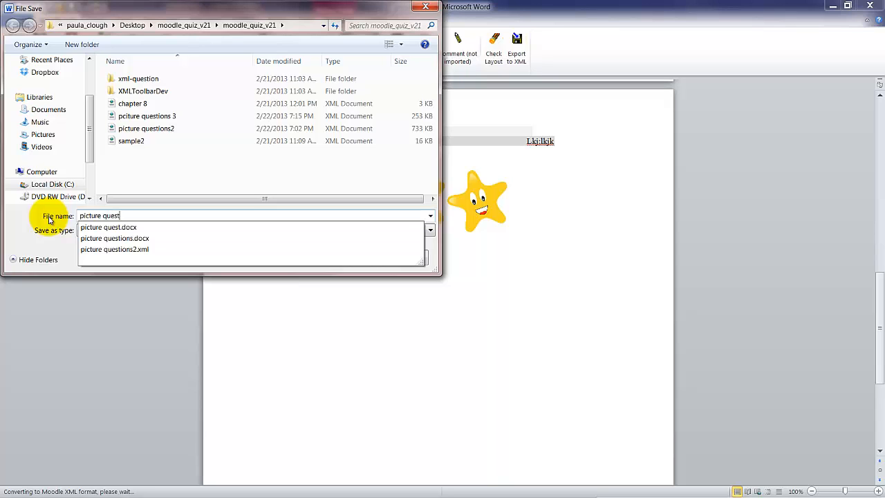
type("1")
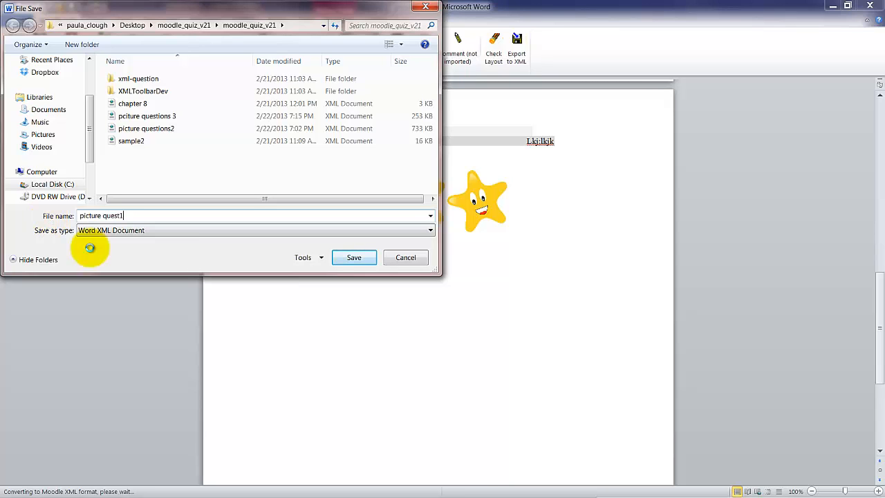
left_click(358, 260)
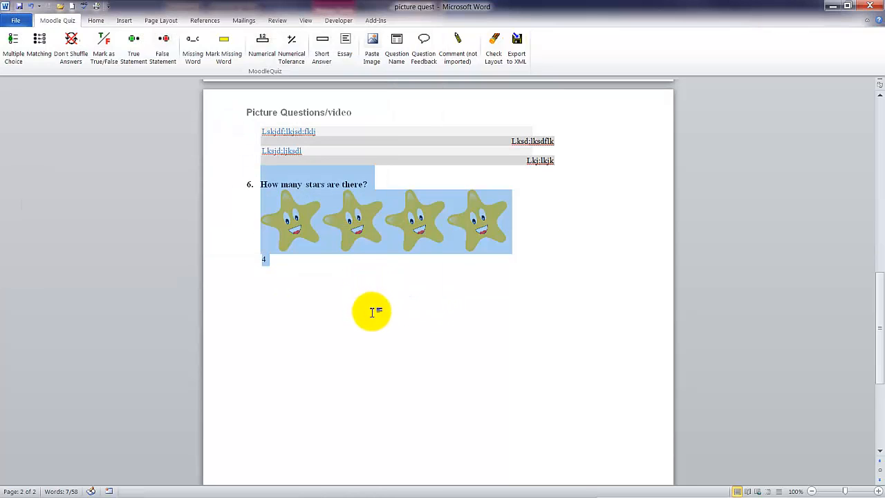
left_click(385, 342)
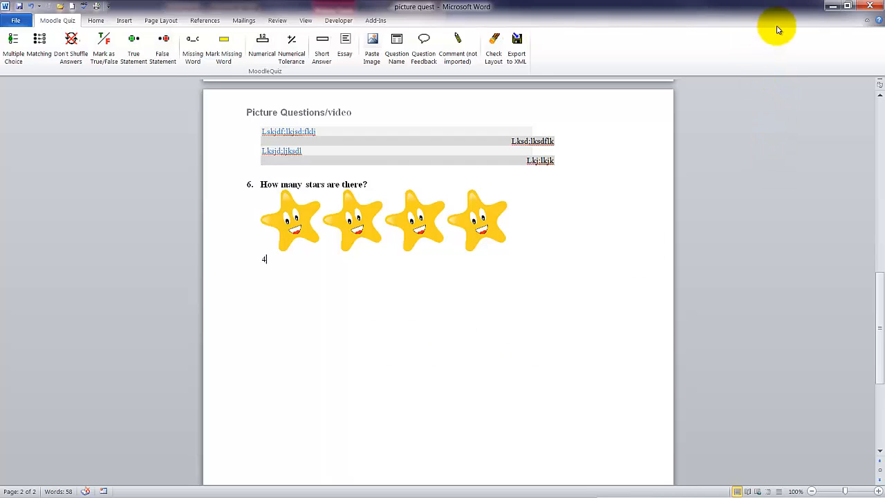
left_click(880, 97)
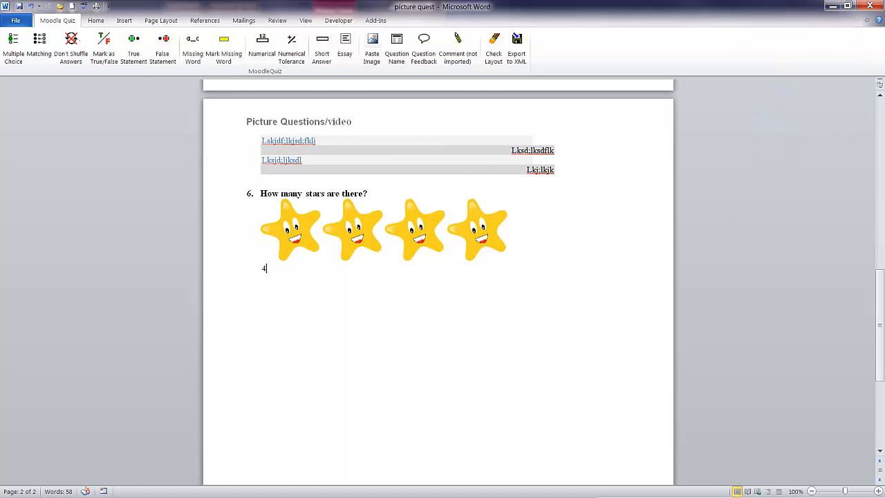